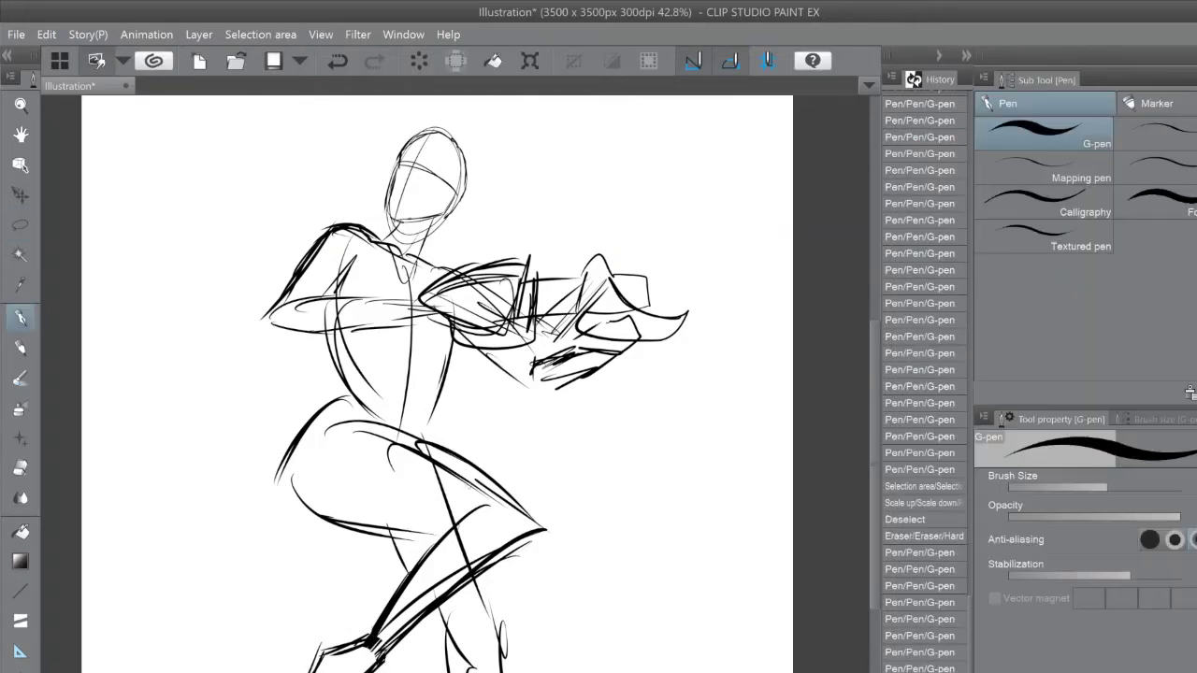
Step: Sketch both eyebrows along the head's horizontal guideline with the G-pen
scroll(925, 383, down, 2)
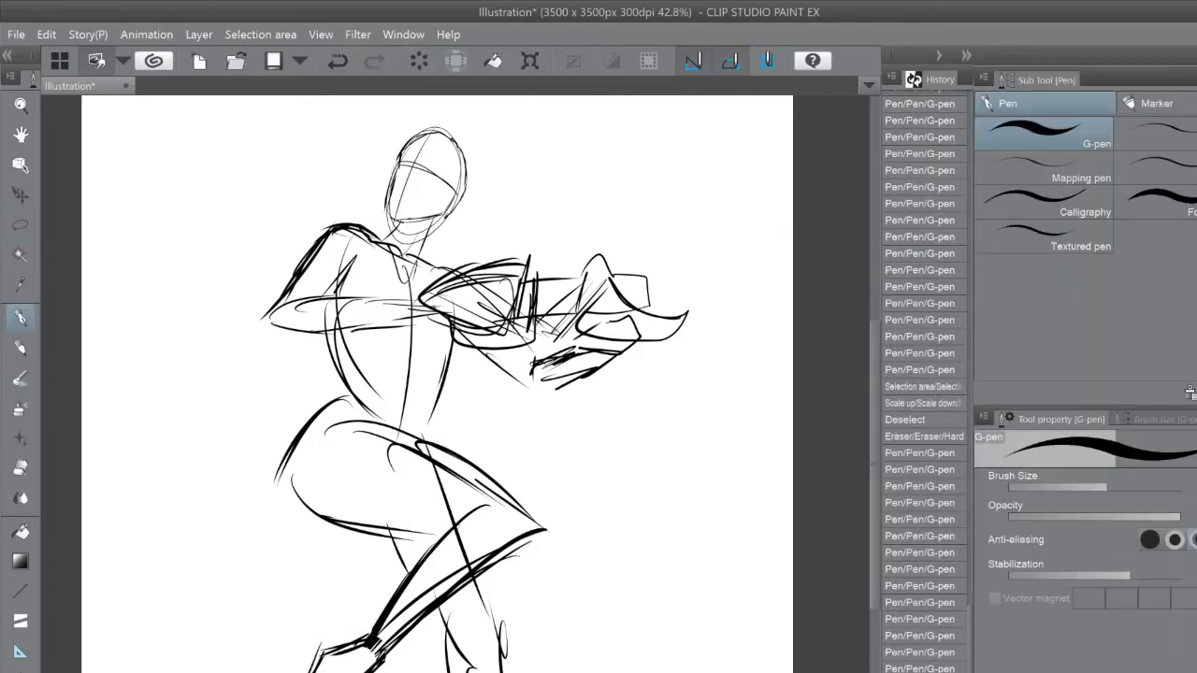
scroll(412, 121, up, 5)
key(ctrl+z)
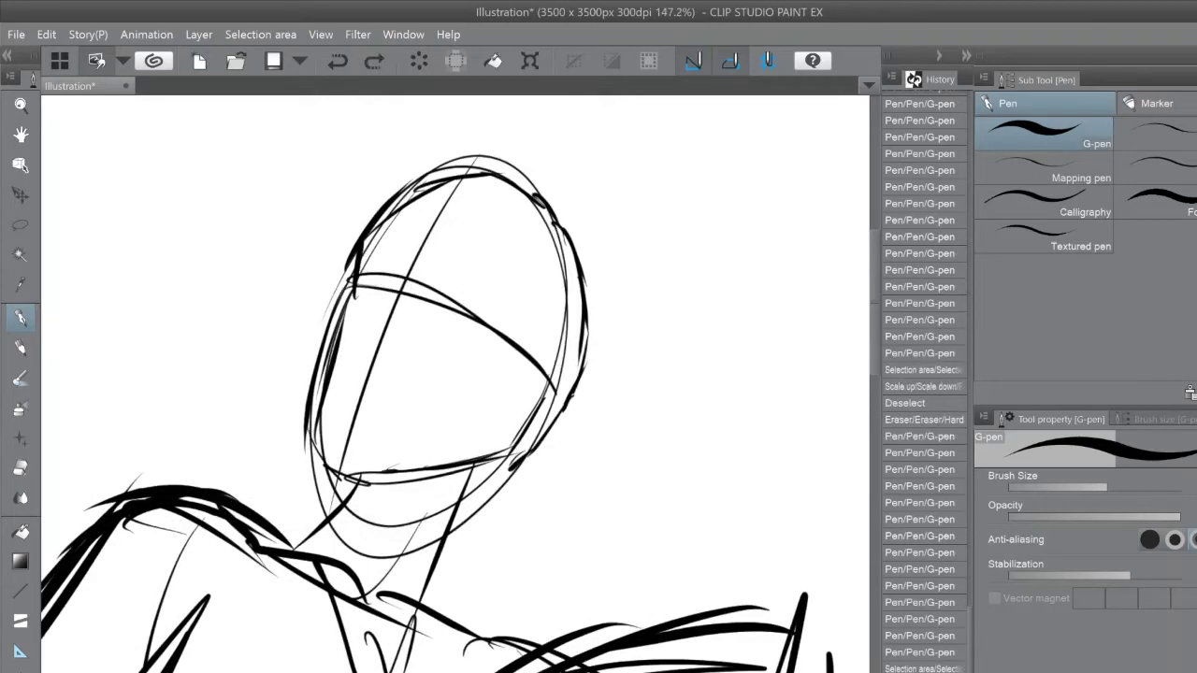
drag(419, 294, 486, 320)
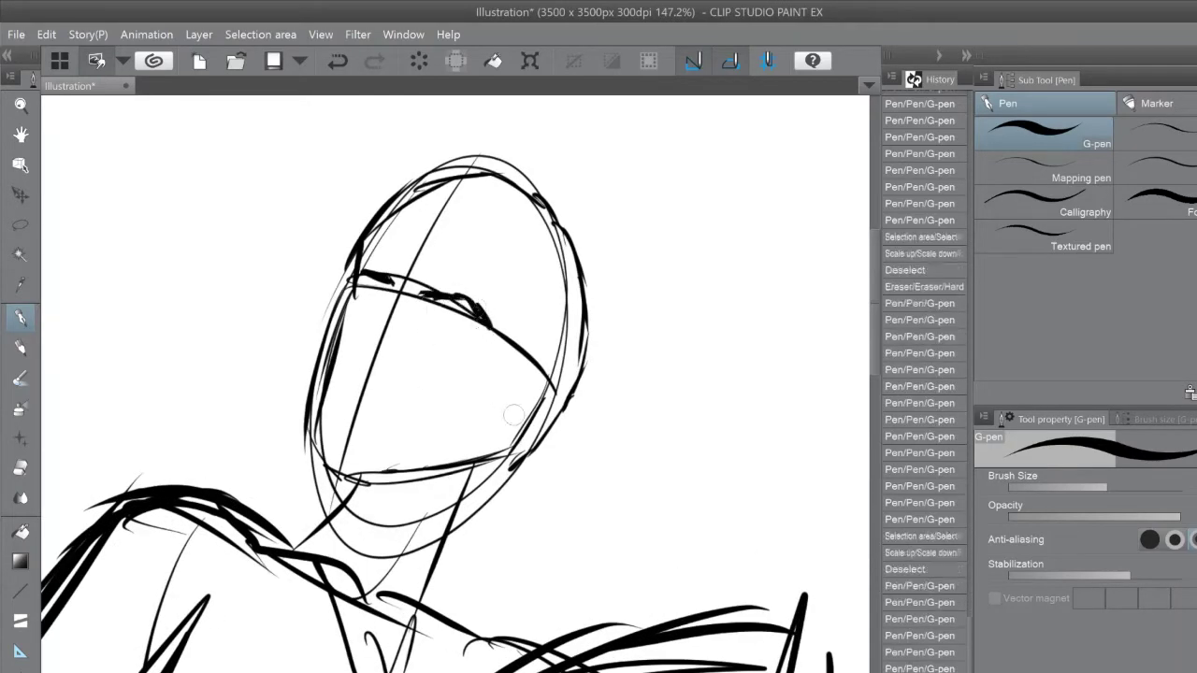
mouse_move(421, 294)
mouse_down()
mouse_move(491, 312)
mouse_move(477, 324)
mouse_move(431, 322)
mouse_move(367, 303)
mouse_move(478, 313)
mouse_up()
Step: Undo the last brow strokes, then redraw the brow and sketch both eyes along the guideline
key(ctrl+z)
key(ctrl+z)
key(ctrl+z)
key(ctrl+z)
key(ctrl+z)
key(ctrl+z)
key(ctrl+z)
key(ctrl+z)
mouse_move(444, 301)
mouse_down()
mouse_move(490, 324)
mouse_move(465, 318)
mouse_up()
drag(339, 284, 393, 309)
Step: Sketch the cheek line, nose and mouth below the eyes
drag(318, 393, 325, 421)
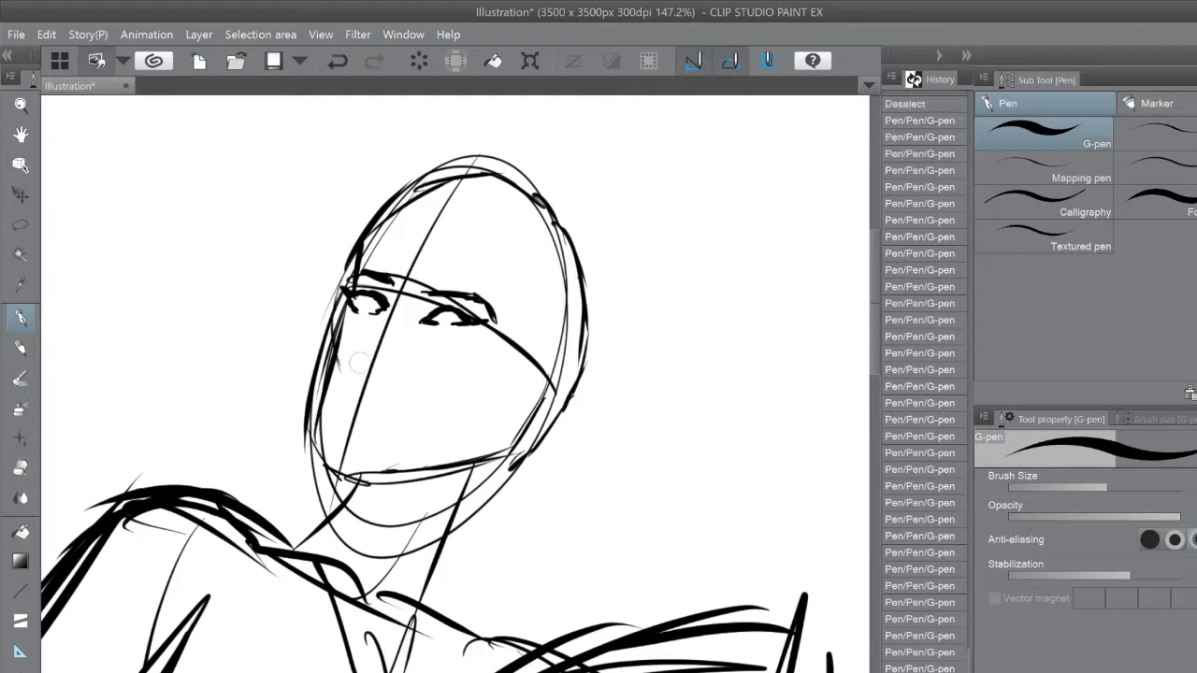
drag(363, 353, 374, 376)
drag(383, 366, 391, 374)
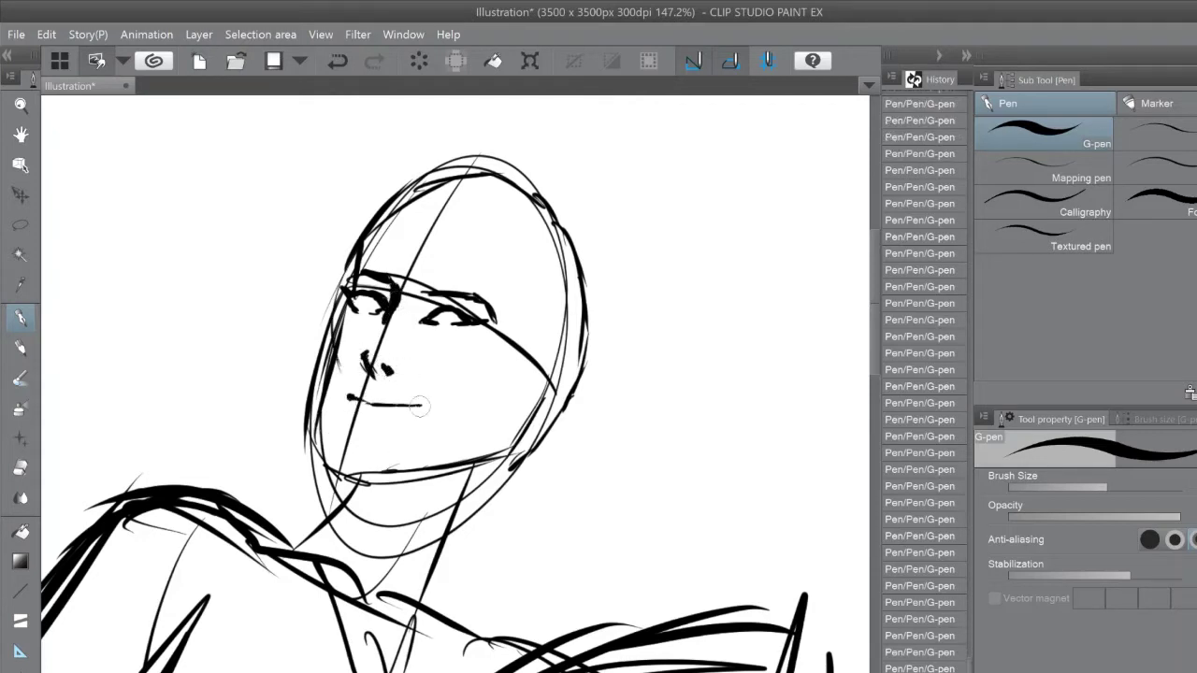
Step: Erase the old outer cheek line and redraw the face contour down to the chin and along the jaw
key(e)
mouse_move(339, 308)
mouse_down()
mouse_move(294, 468)
mouse_move(318, 403)
mouse_up()
key(p)
drag(323, 337, 346, 479)
mouse_move(336, 473)
mouse_down()
mouse_move(430, 473)
mouse_move(524, 406)
mouse_up()
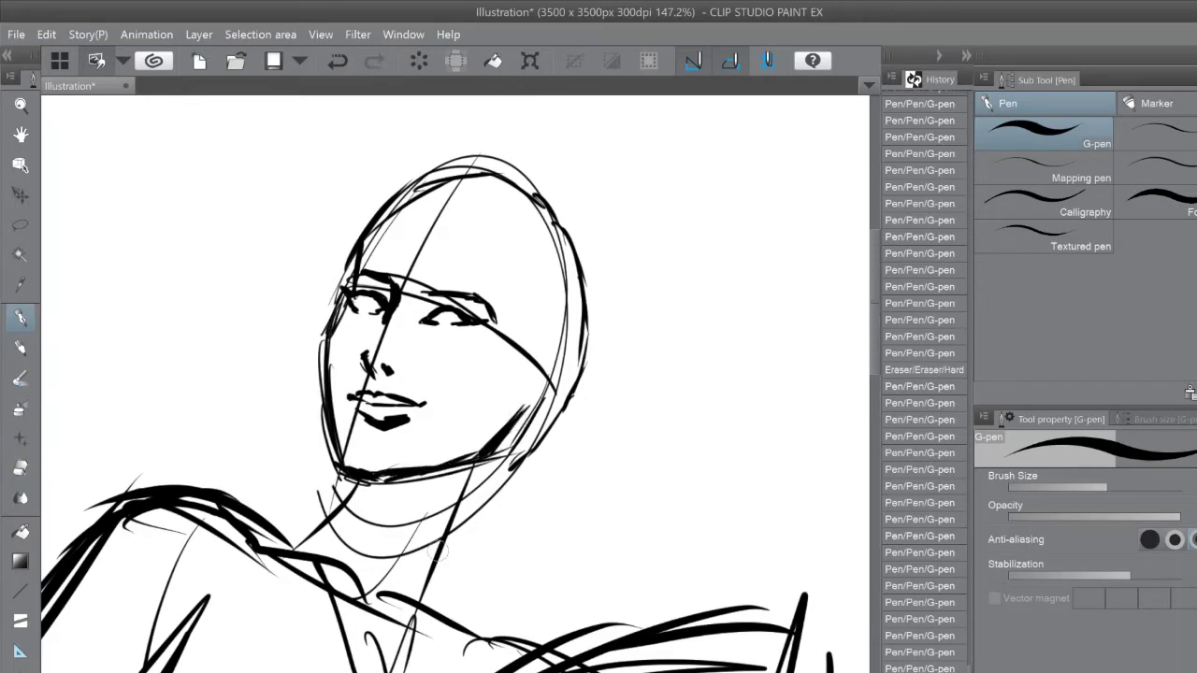
Step: Clean up the inner eye area with the eraser and retouch the eye and lower cheek lines
key(e)
mouse_move(374, 290)
mouse_down()
mouse_move(344, 296)
mouse_move(384, 288)
mouse_up()
key(p)
mouse_move(364, 301)
mouse_down()
mouse_move(386, 322)
mouse_move(372, 298)
mouse_up()
drag(329, 414, 344, 426)
scroll(338, 423, down, 5)
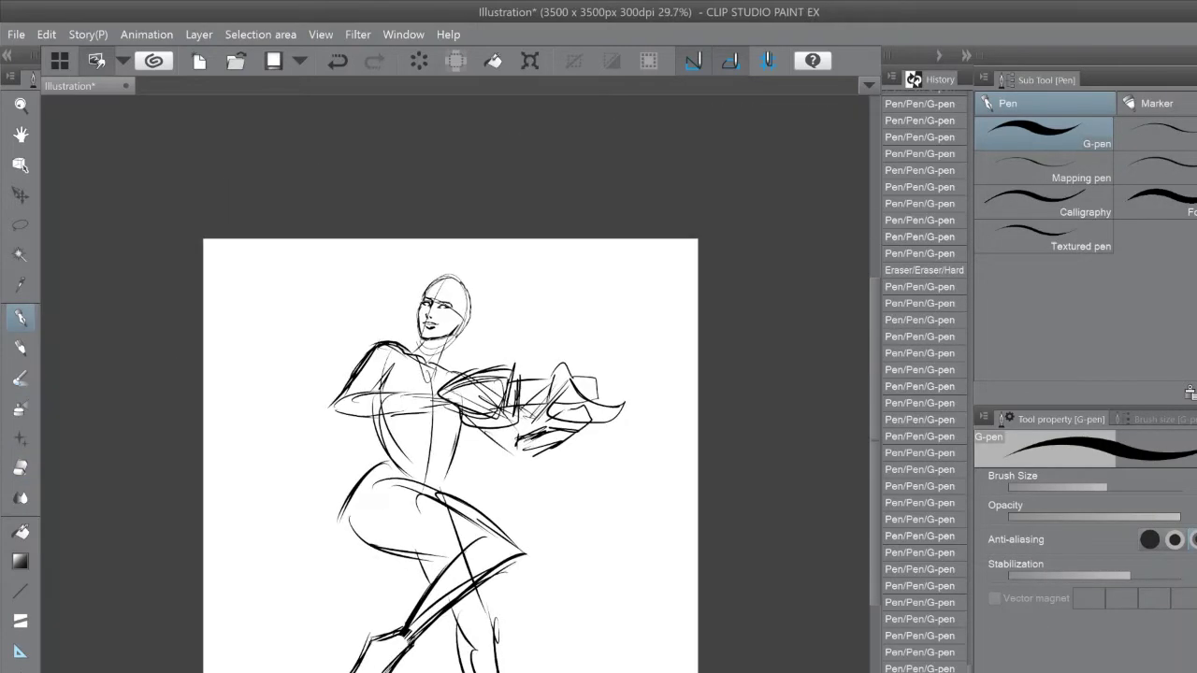
Step: Lasso the nose and mouth, shift them slightly with a transform, and deselect
scroll(338, 423, up, 5)
key(m)
drag(322, 276, 309, 281)
key(ctrl+t)
drag(388, 360, 397, 372)
key(Return)
key(ctrl+d)
Step: Erase the centre guideline between the eyes and nose and retouch the nose and lip lines
key(e)
drag(323, 280, 351, 262)
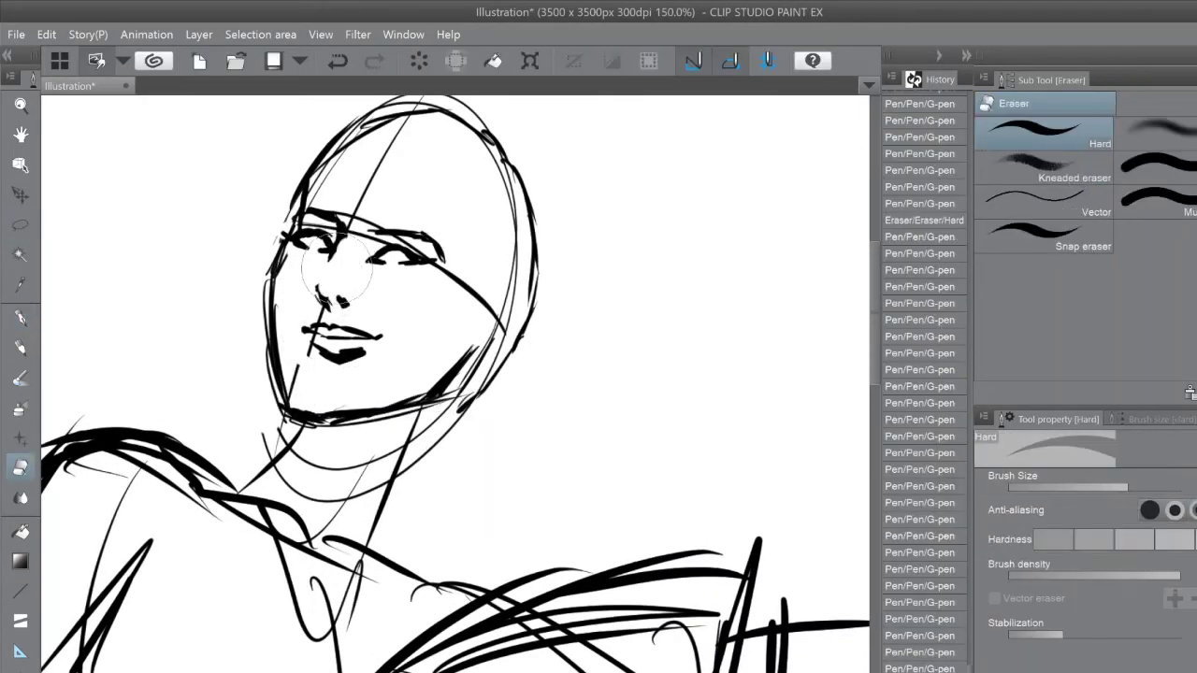
key(p)
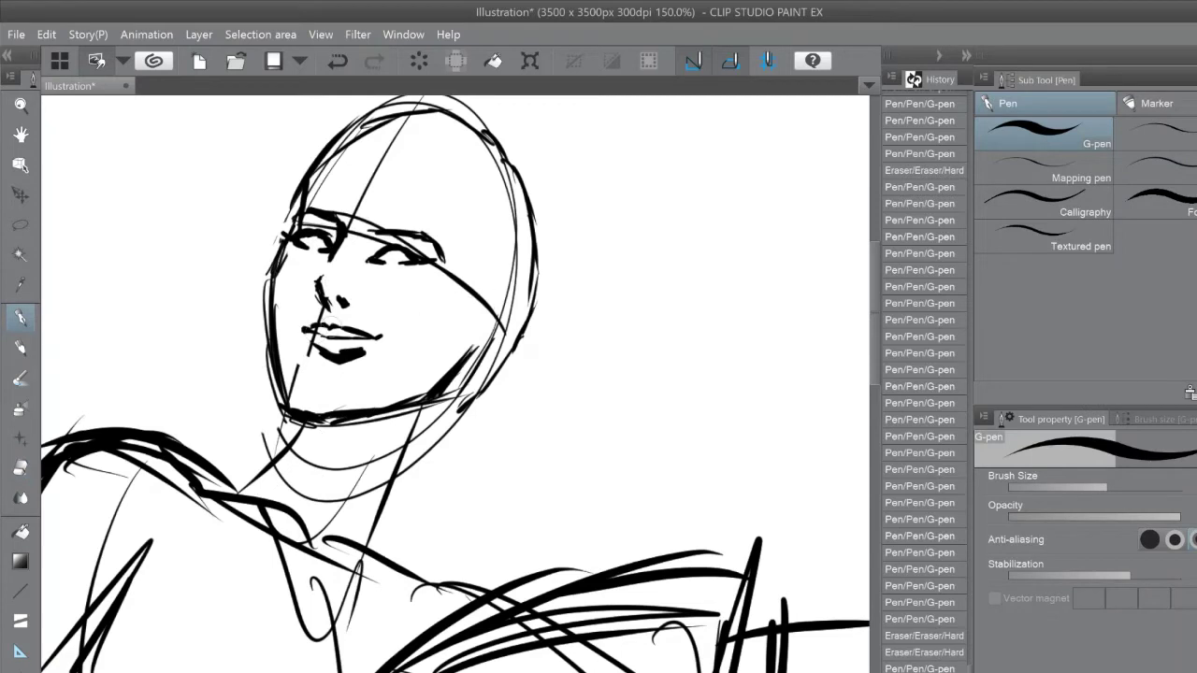
drag(337, 331, 367, 334)
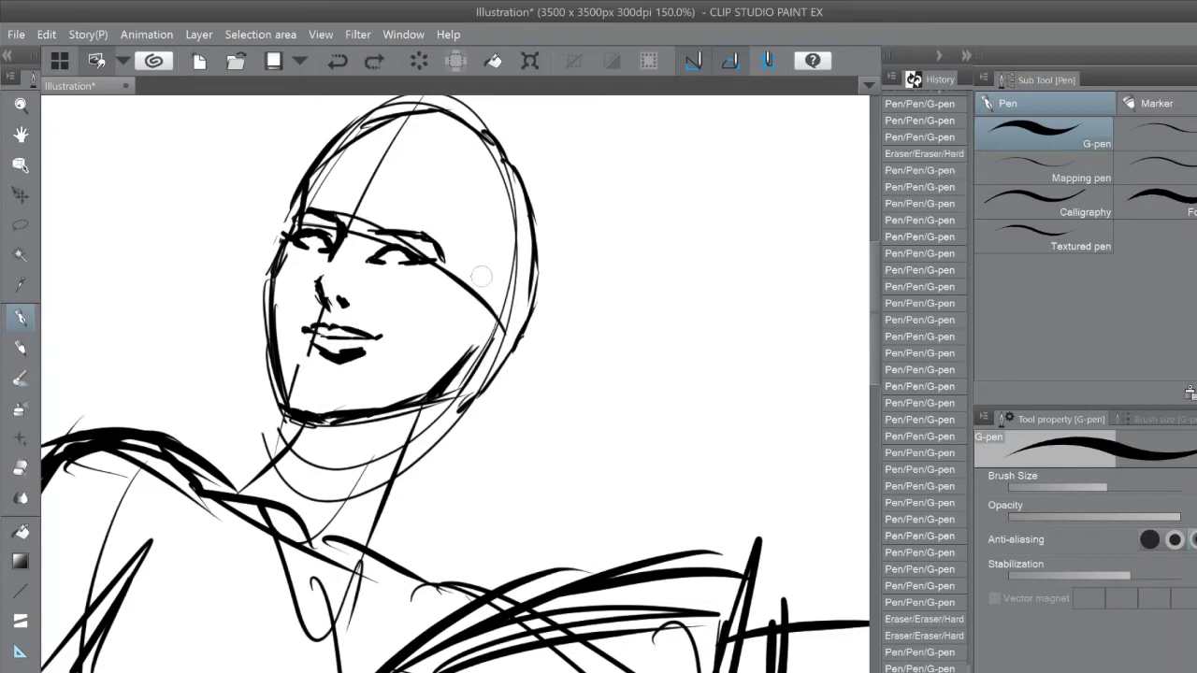
Step: Darken the lines on both sides of the neck
drag(298, 421, 251, 484)
drag(432, 406, 378, 554)
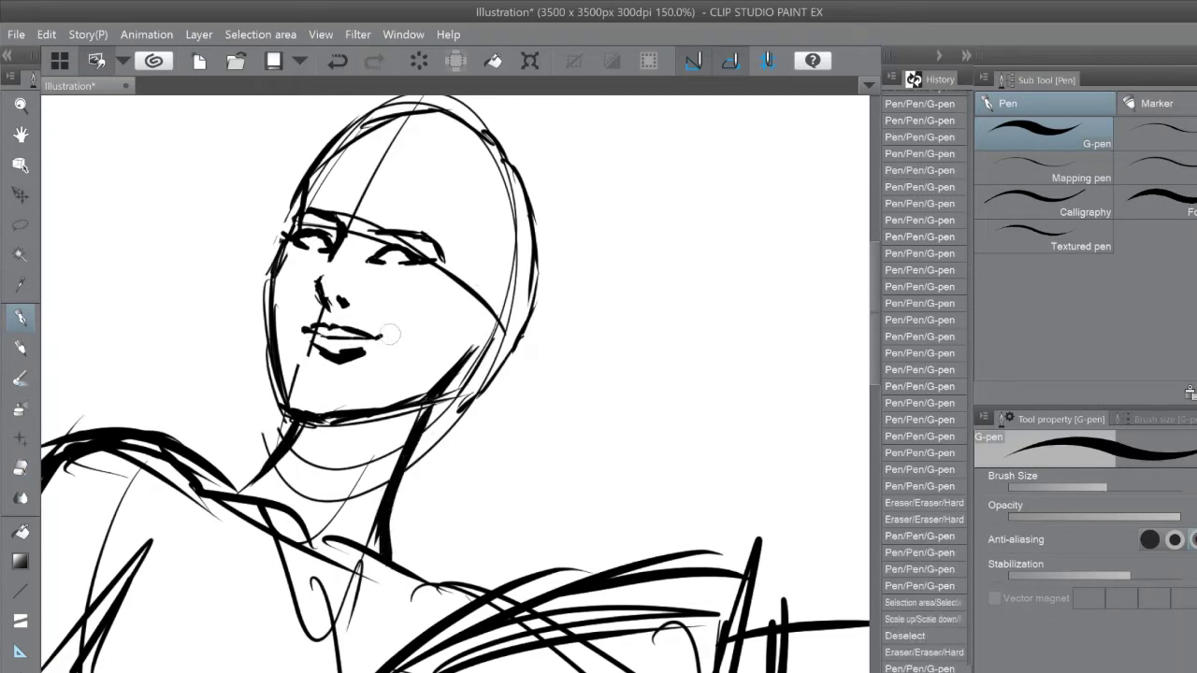
Step: Sketch the bangs over the forehead and the long hair strands along the side and back of the head
mouse_move(391, 131)
mouse_down()
mouse_move(308, 205)
mouse_move(348, 267)
mouse_move(454, 202)
mouse_move(456, 271)
mouse_move(416, 351)
mouse_up()
drag(479, 120, 552, 322)
mouse_move(459, 126)
mouse_down()
mouse_move(524, 281)
mouse_move(487, 167)
mouse_up()
drag(492, 127, 554, 307)
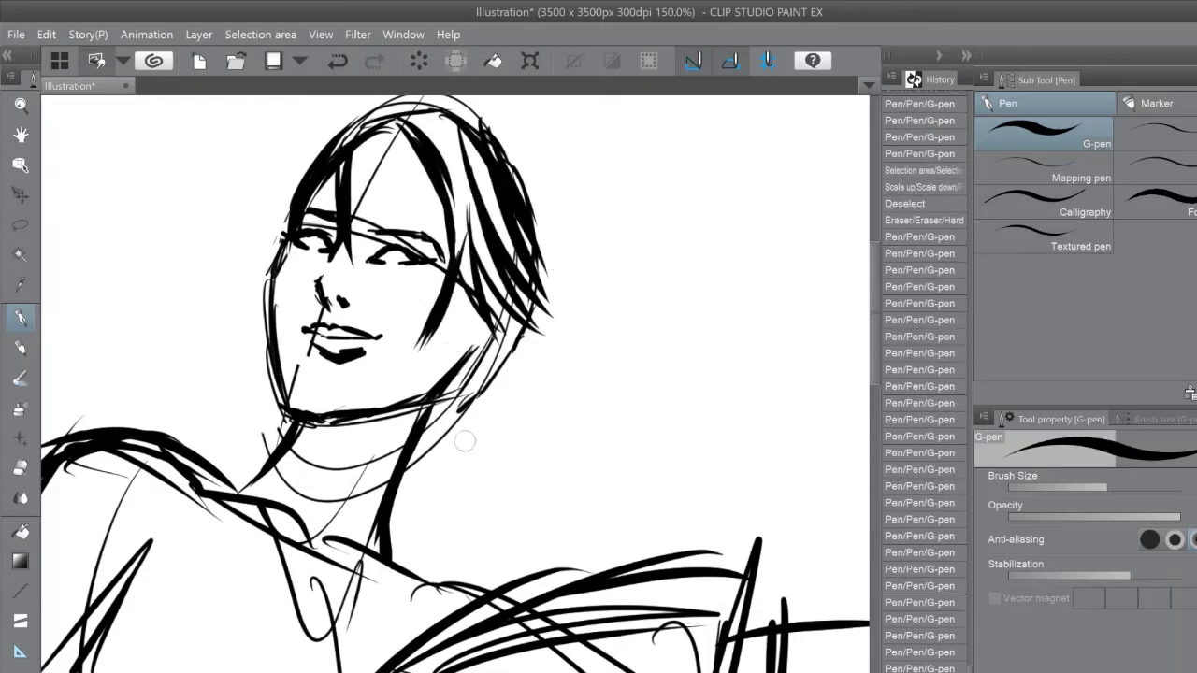
drag(372, 140, 352, 174)
drag(366, 150, 399, 221)
mouse_move(470, 335)
mouse_down()
mouse_move(505, 292)
mouse_move(482, 330)
mouse_up()
Step: Erase the overshooting hair and outline at the back of the head and darken the rear jawline
key(e)
drag(529, 192, 552, 309)
key(p)
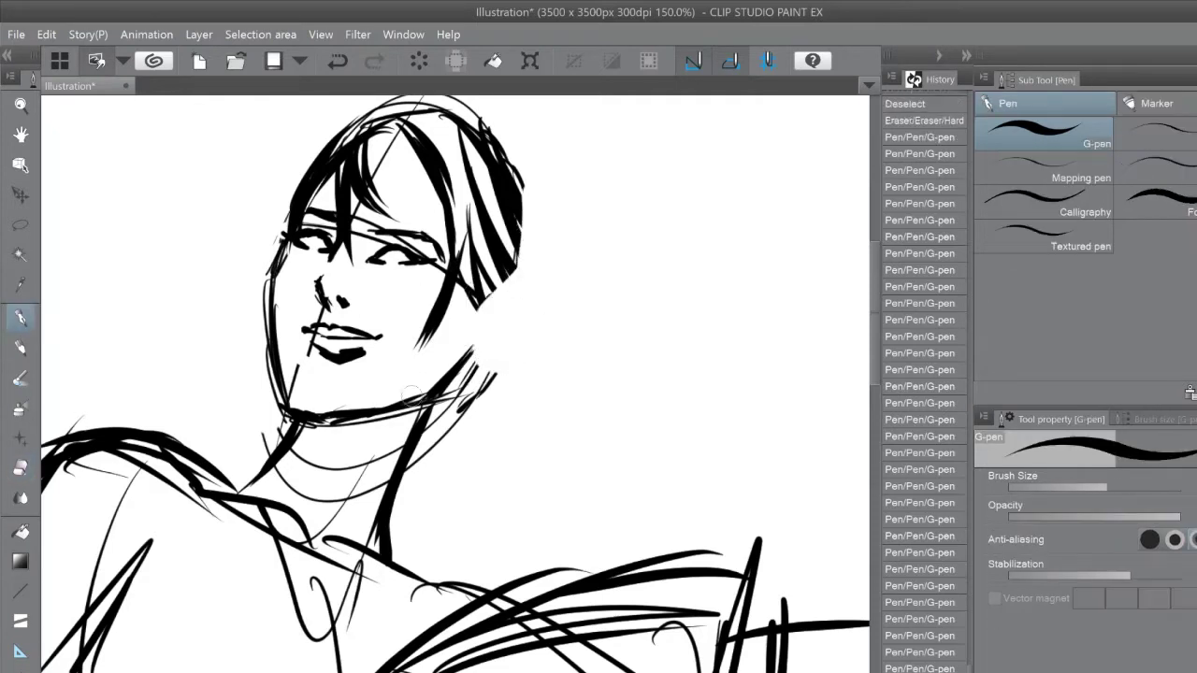
drag(451, 348, 410, 404)
drag(494, 375, 462, 410)
drag(323, 397, 416, 404)
drag(275, 295, 308, 407)
key(ctrl+z)
key(ctrl+z)
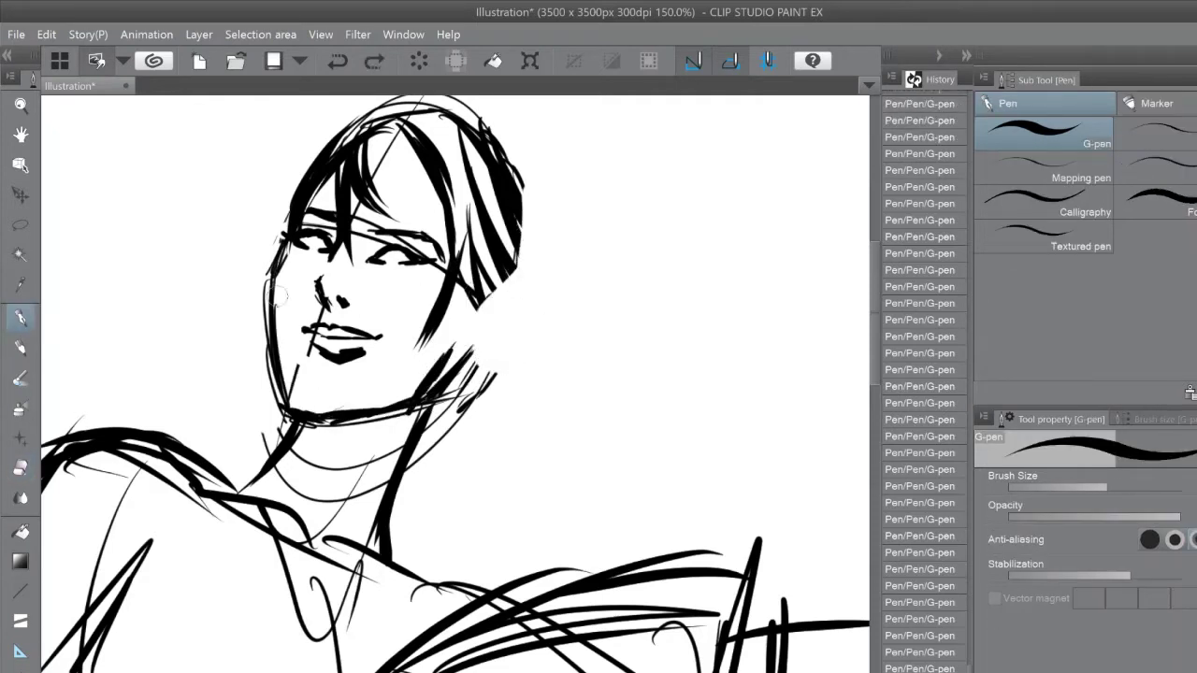
mouse_move(269, 281)
mouse_down()
mouse_move(300, 390)
mouse_move(363, 391)
mouse_up()
mouse_move(458, 347)
mouse_down()
mouse_move(327, 402)
mouse_move(310, 417)
mouse_move(313, 449)
mouse_up()
key(ctrl+z)
key(ctrl+z)
key(ctrl+z)
key(ctrl+z)
key(ctrl+z)
key(ctrl+z)
key(ctrl+z)
Step: Erase the remaining guideline at the chin and thicken the jawline from the cheek around to the ear
key(e)
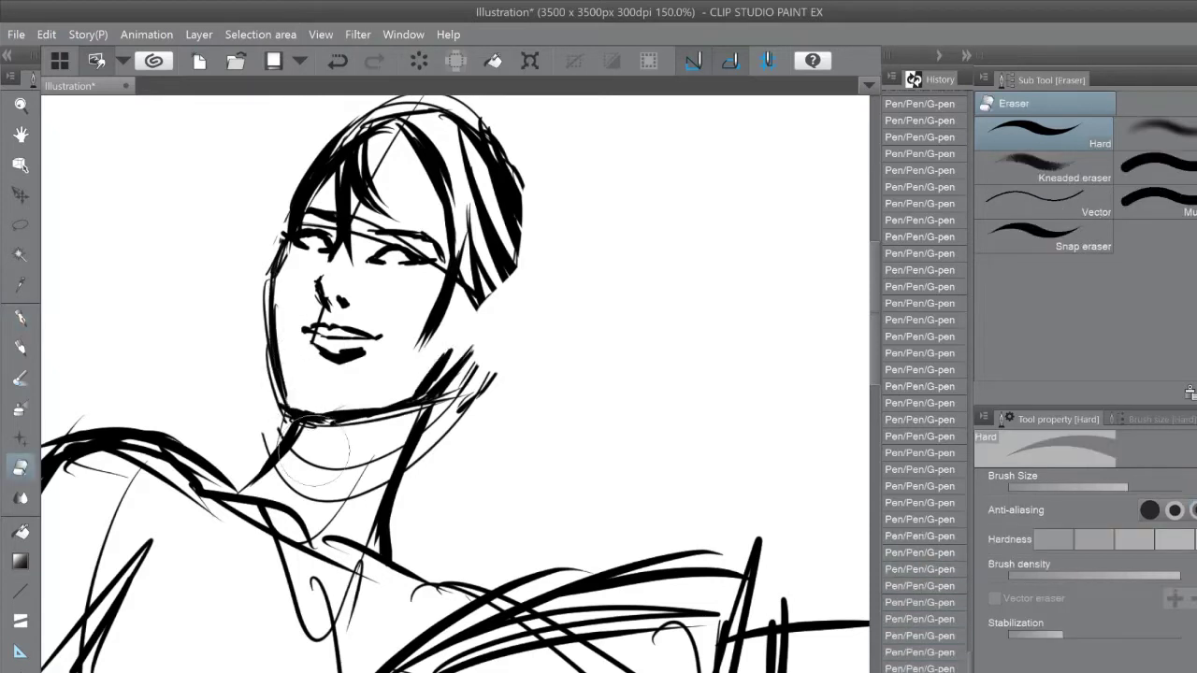
key(p)
drag(270, 328, 286, 411)
drag(459, 348, 349, 409)
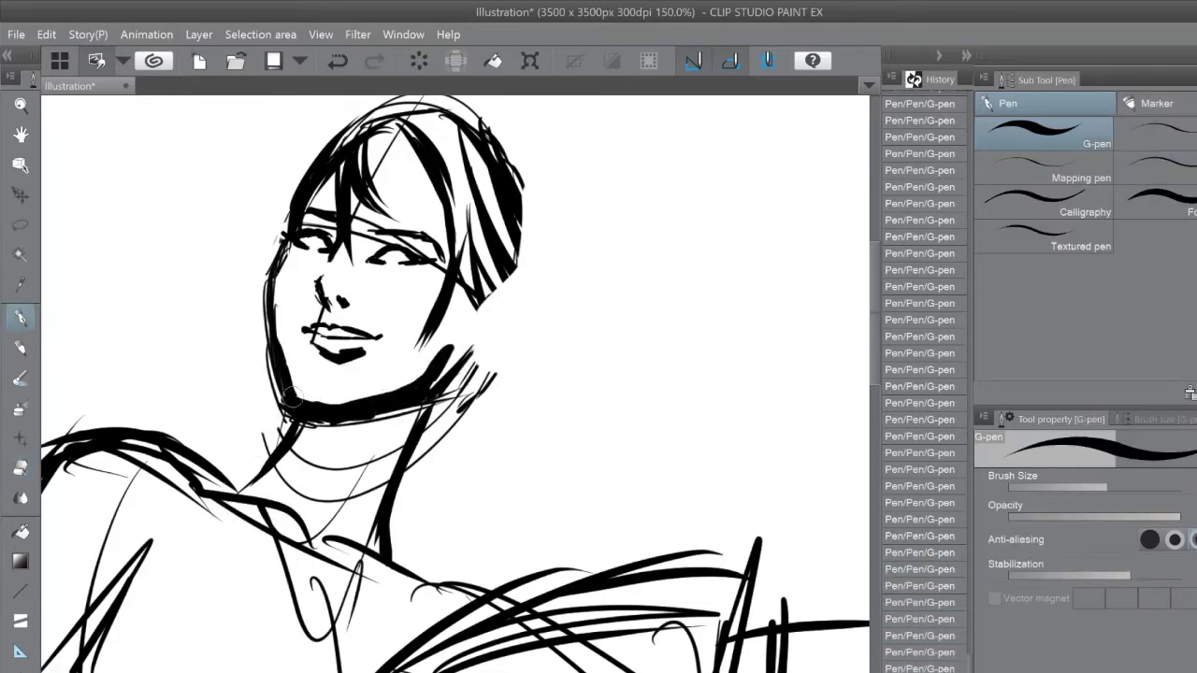
Step: Draw the ear with its outer contour and inner details behind the jaw
mouse_move(479, 298)
mouse_down()
mouse_move(496, 353)
mouse_move(455, 360)
mouse_up()
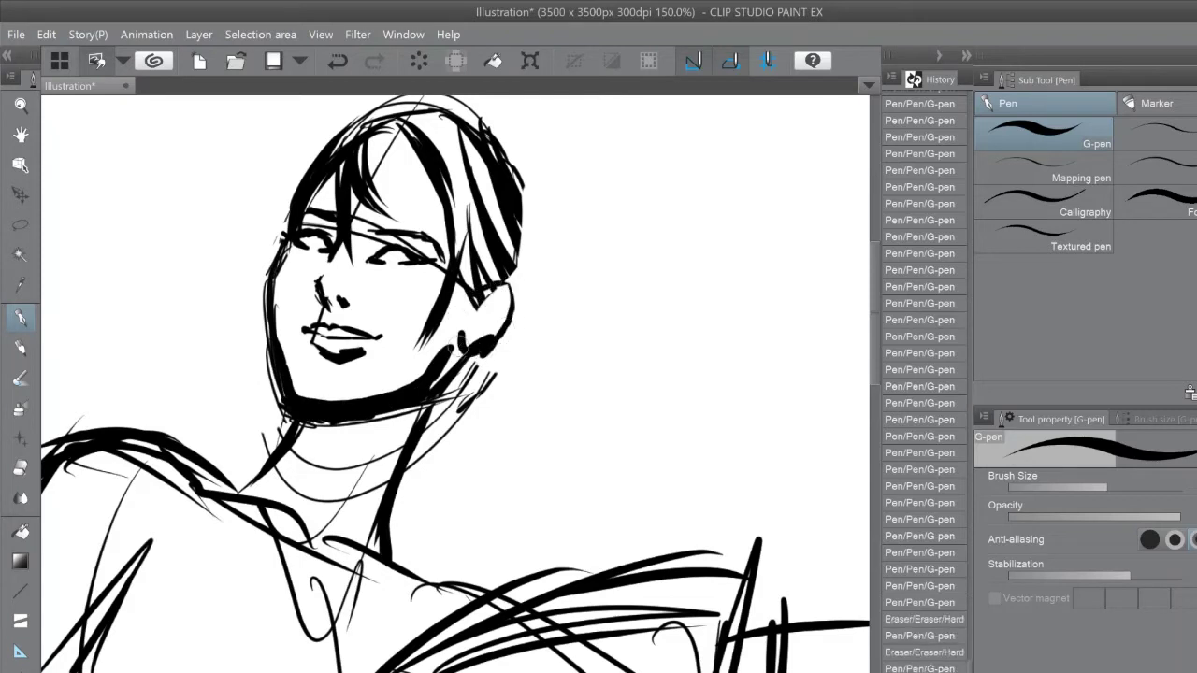
drag(510, 286, 475, 339)
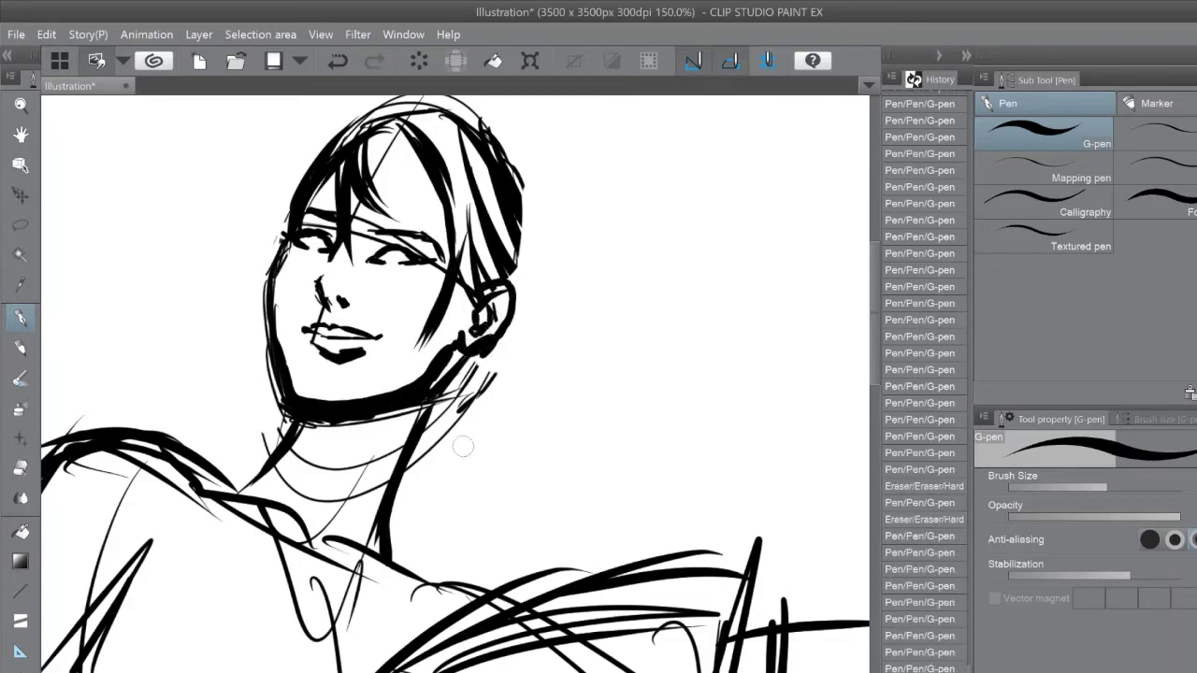
Step: Darken the hair outline and replace the long side strand with thicker strands falling toward the ear
drag(293, 202, 402, 99)
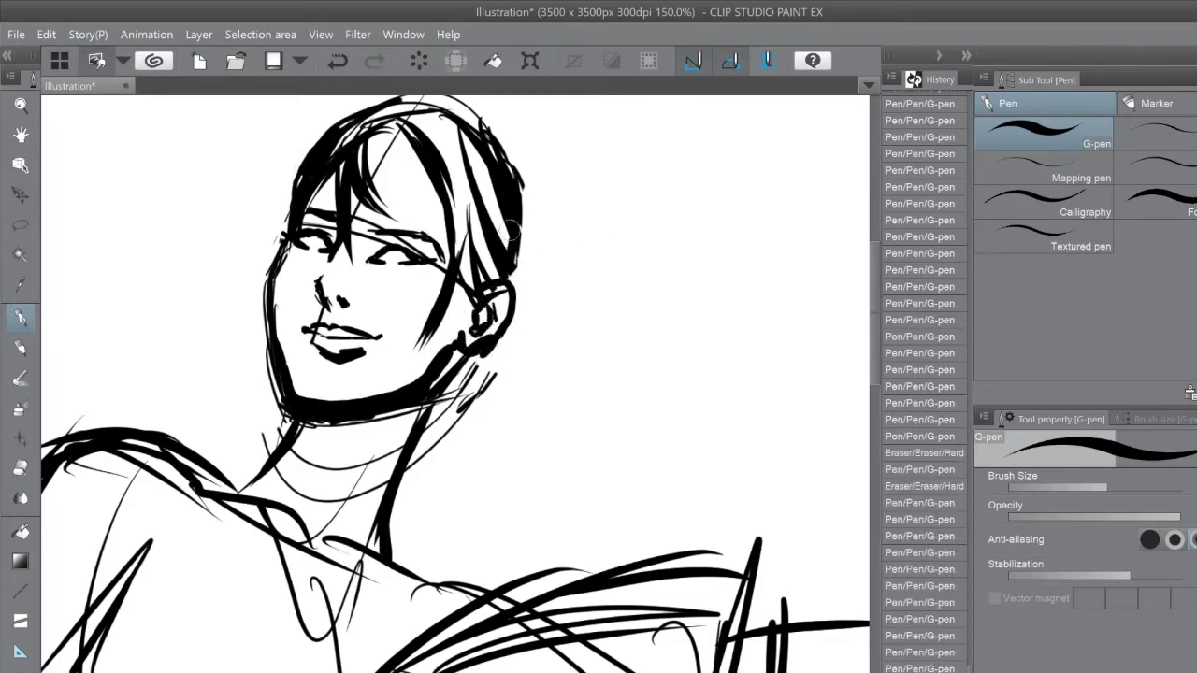
drag(512, 180, 517, 298)
key(e)
drag(468, 245, 412, 365)
key(p)
drag(408, 138, 463, 329)
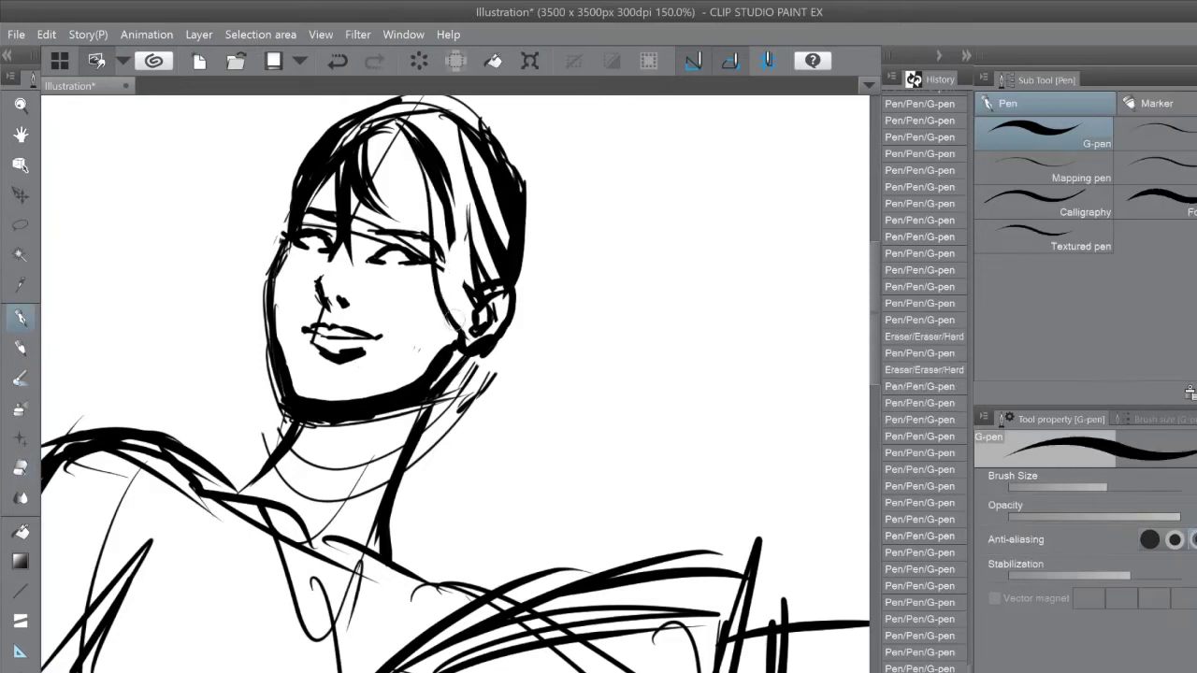
drag(429, 174, 464, 327)
mouse_move(486, 206)
mouse_down()
mouse_move(457, 313)
mouse_move(518, 347)
mouse_up()
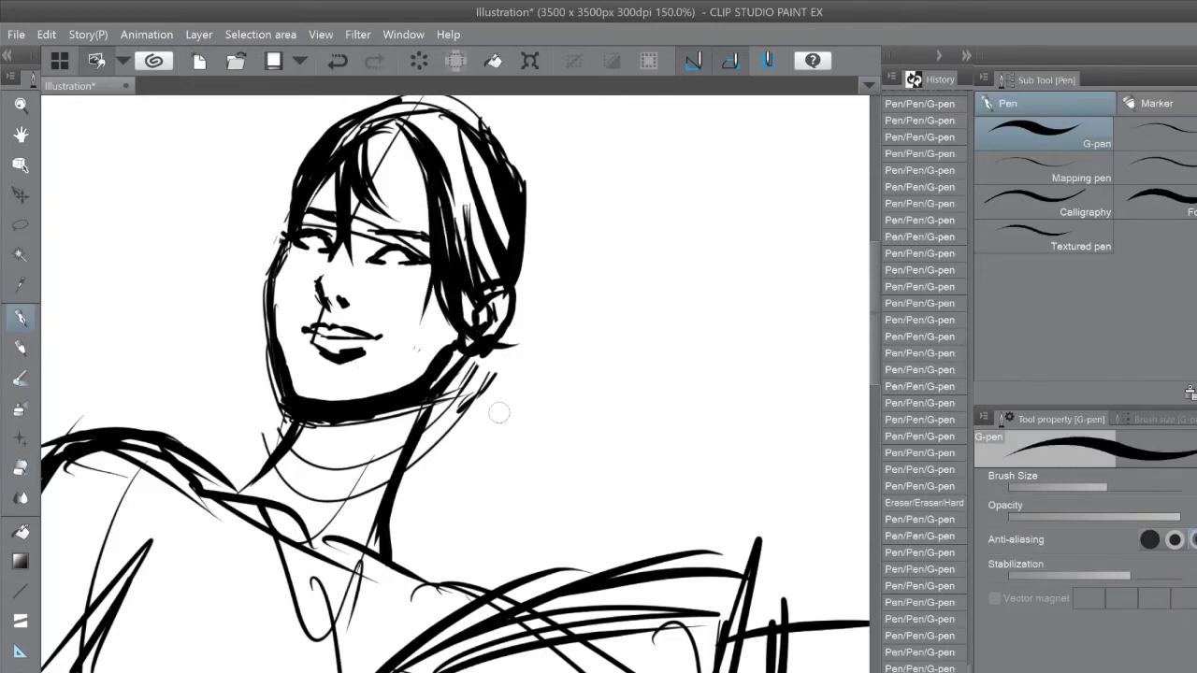
Step: Sketch flowing strands of tied-back hair trailing away behind the head and neck
drag(505, 281, 697, 419)
drag(430, 385, 601, 488)
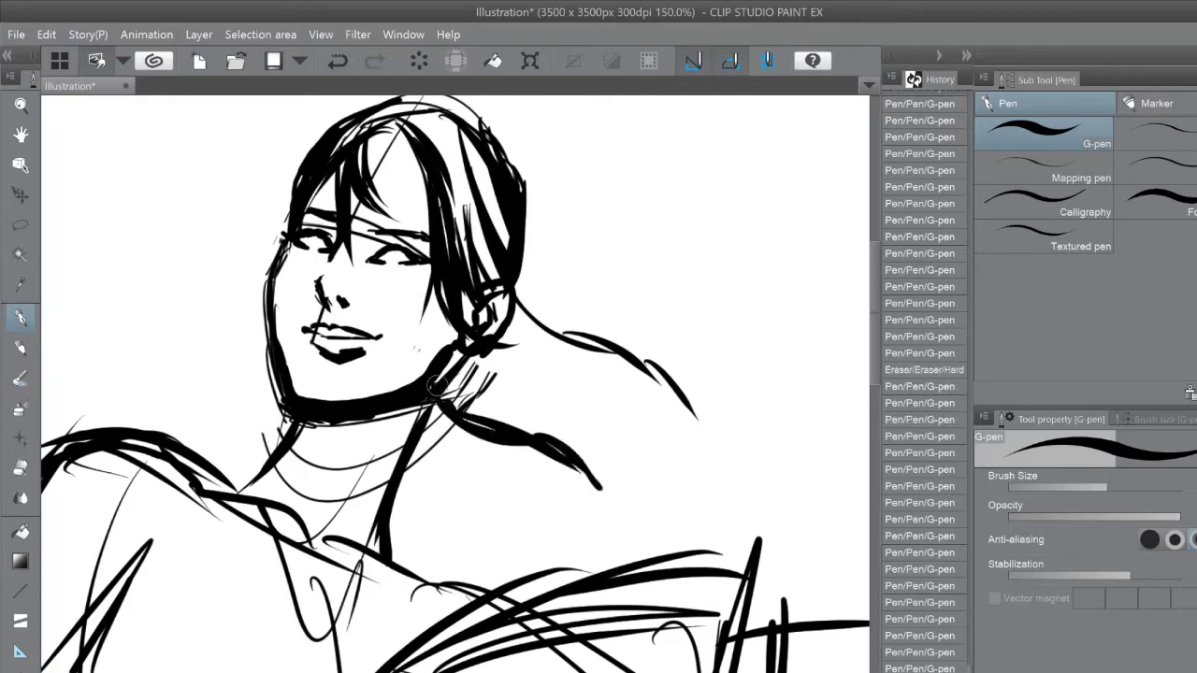
drag(554, 323, 744, 341)
drag(619, 337, 690, 353)
Step: Lasso the whole head with its hair, enlarge it slightly with a transform, and deselect
key(ctrl+0)
scroll(375, 281, up, 4)
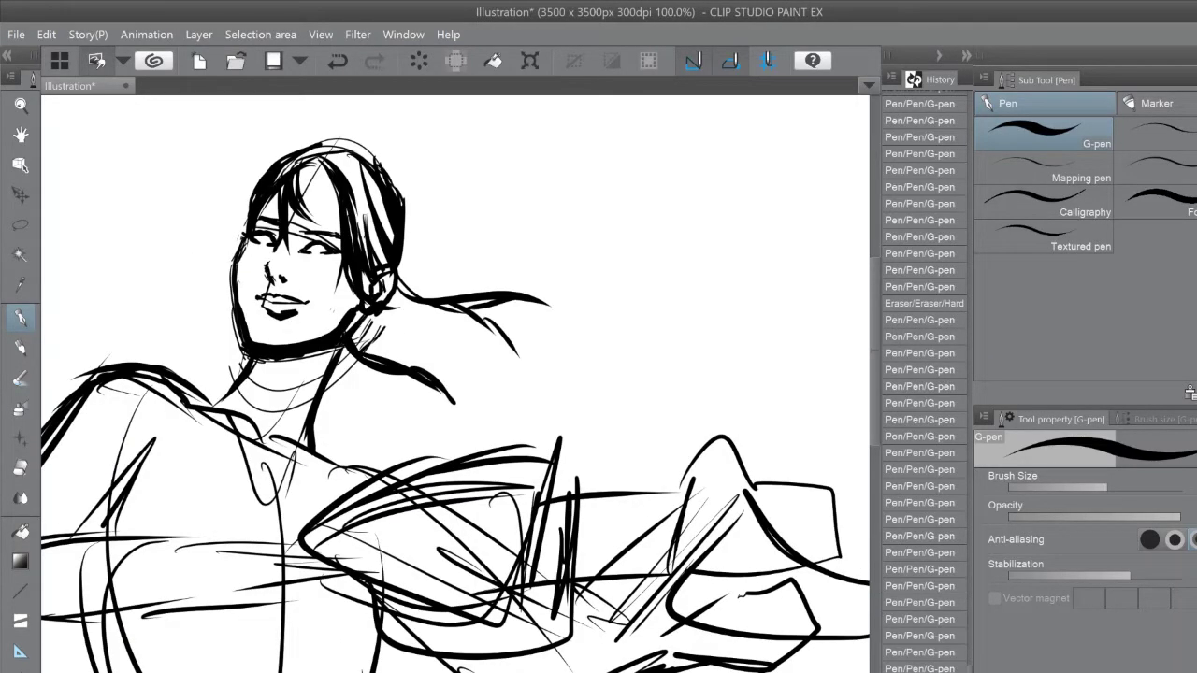
key(ctrl+0)
scroll(421, 374, up, 3)
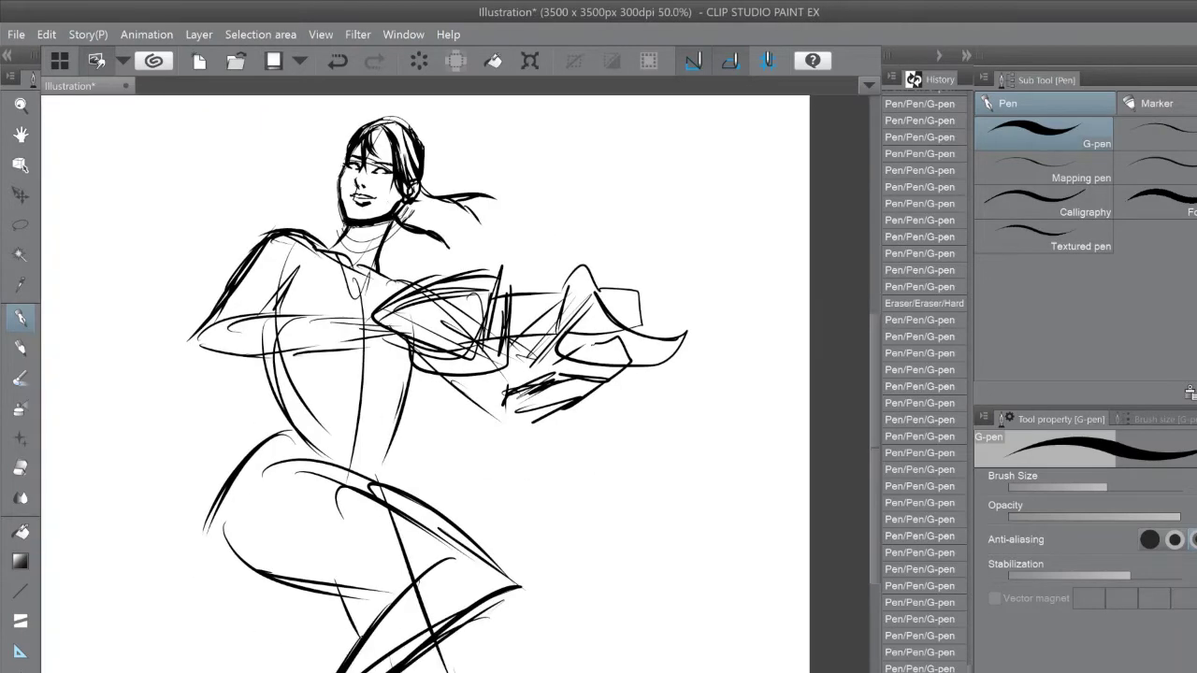
key(m)
mouse_move(308, 234)
mouse_down()
mouse_move(290, 267)
mouse_move(311, 249)
mouse_up()
key(ctrl+t)
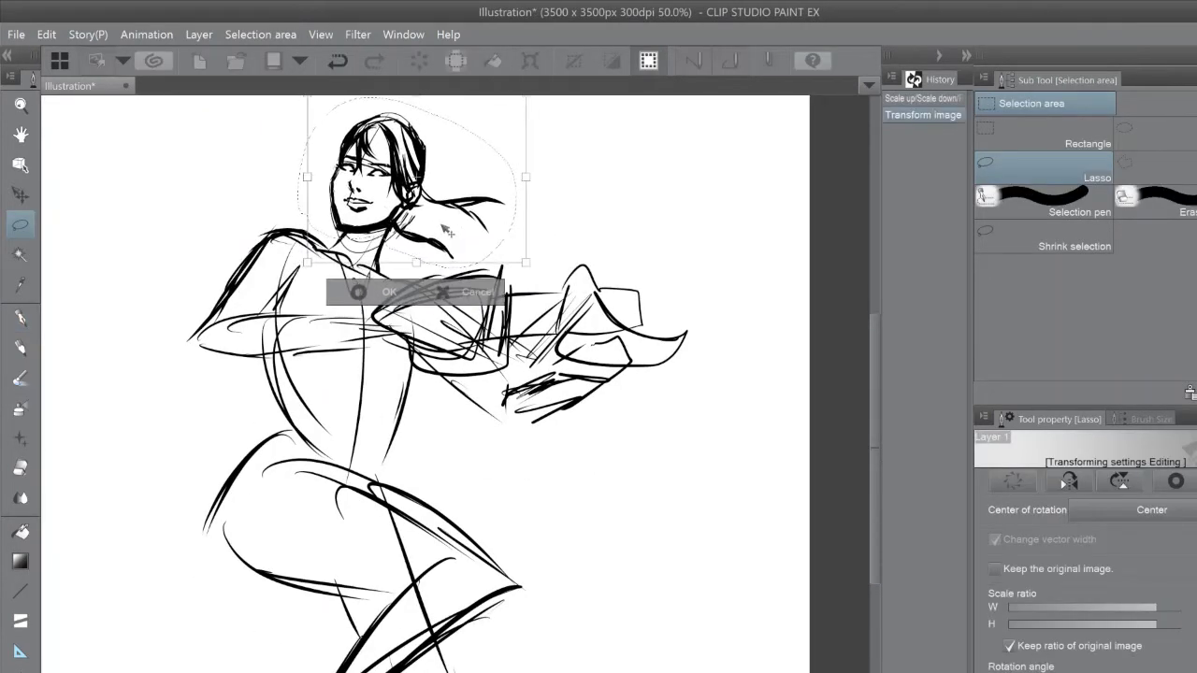
key(Return)
key(ctrl+d)
Step: Redraw the bent arm's upper-arm and forearm outlines with bolder strokes
key(p)
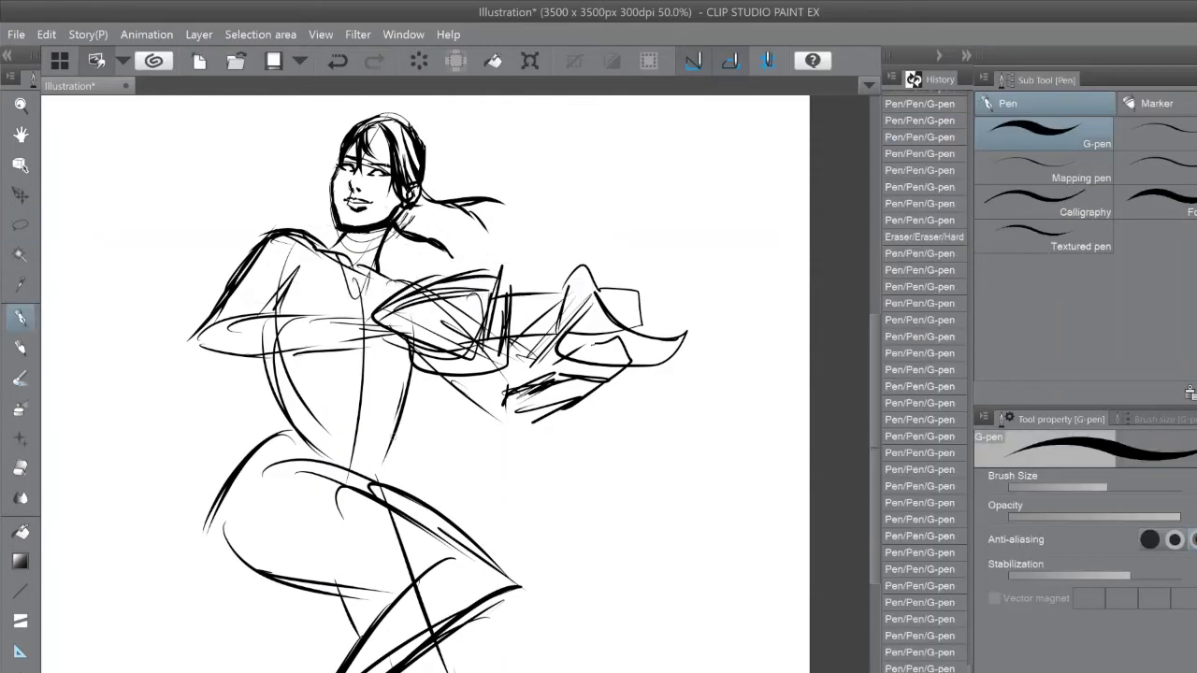
drag(198, 339, 280, 234)
key(ctrl+z)
drag(201, 340, 281, 236)
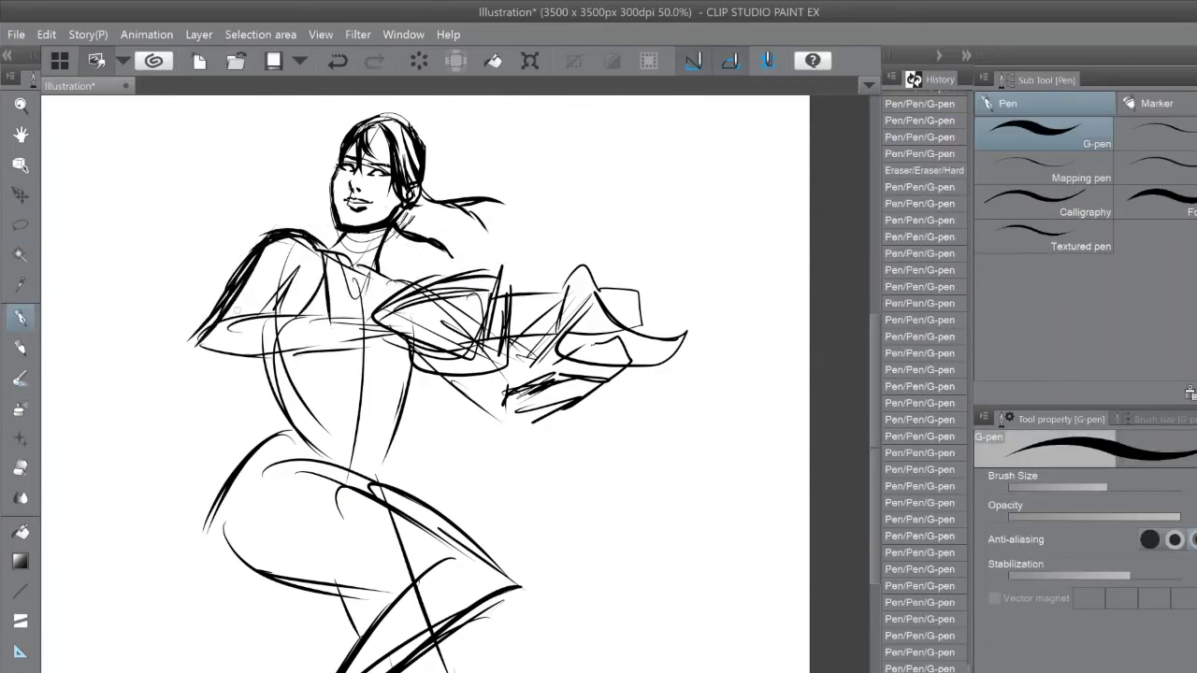
drag(229, 318, 374, 314)
drag(206, 356, 313, 350)
Step: Flip the canvas horizontally and thicken the hair strands beside the forehead
key(ctrl+alt+0)
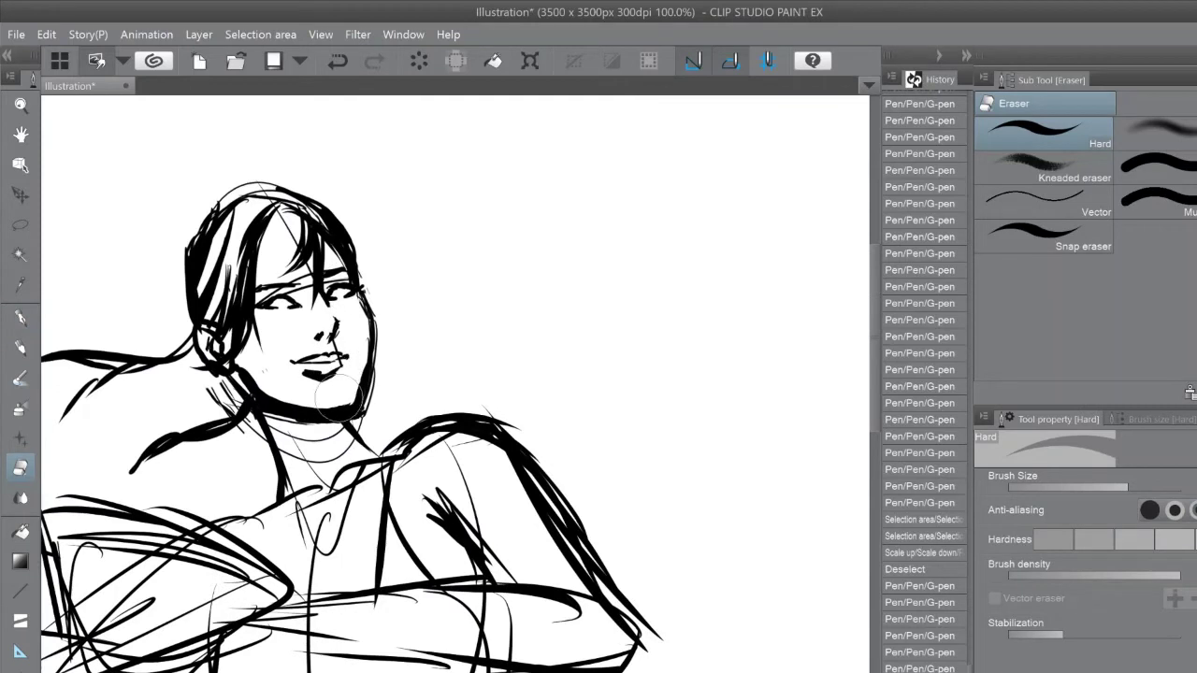
key(p)
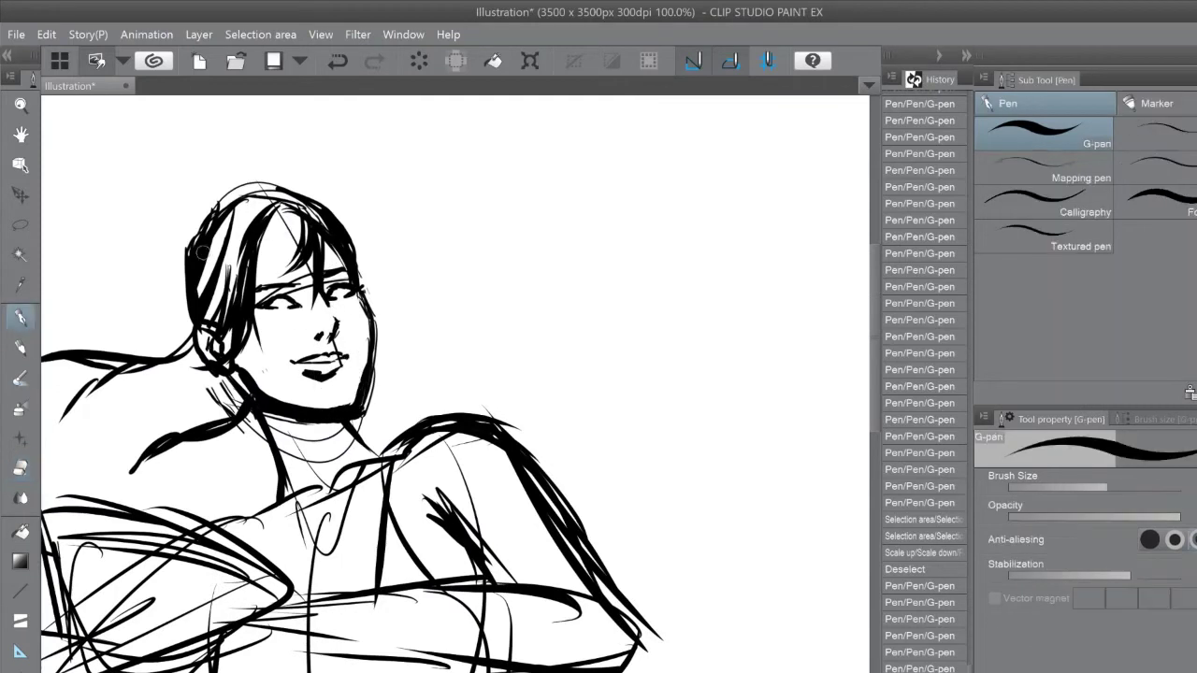
mouse_move(309, 210)
mouse_down()
mouse_move(263, 253)
mouse_move(258, 283)
mouse_up()
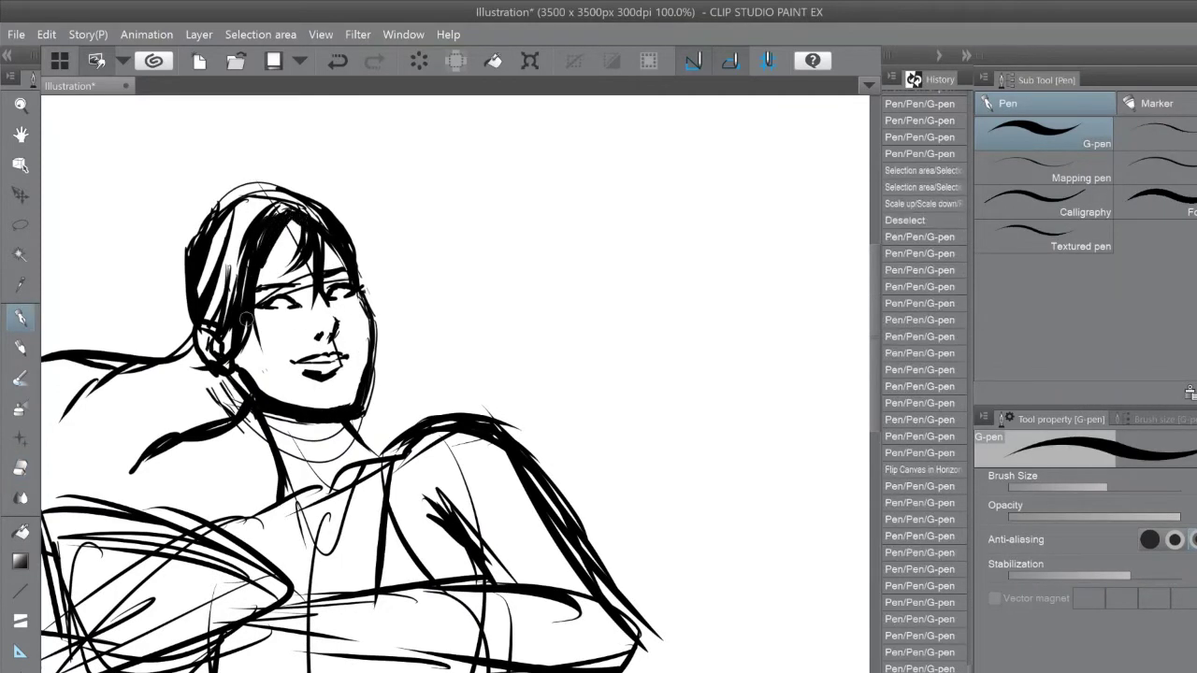
Step: Erase the loose outline around the crown, then redraw the hair's silhouette and fill it in with dense black strokes
key(e)
drag(363, 254, 197, 281)
key(p)
drag(346, 198, 266, 264)
drag(271, 196, 196, 309)
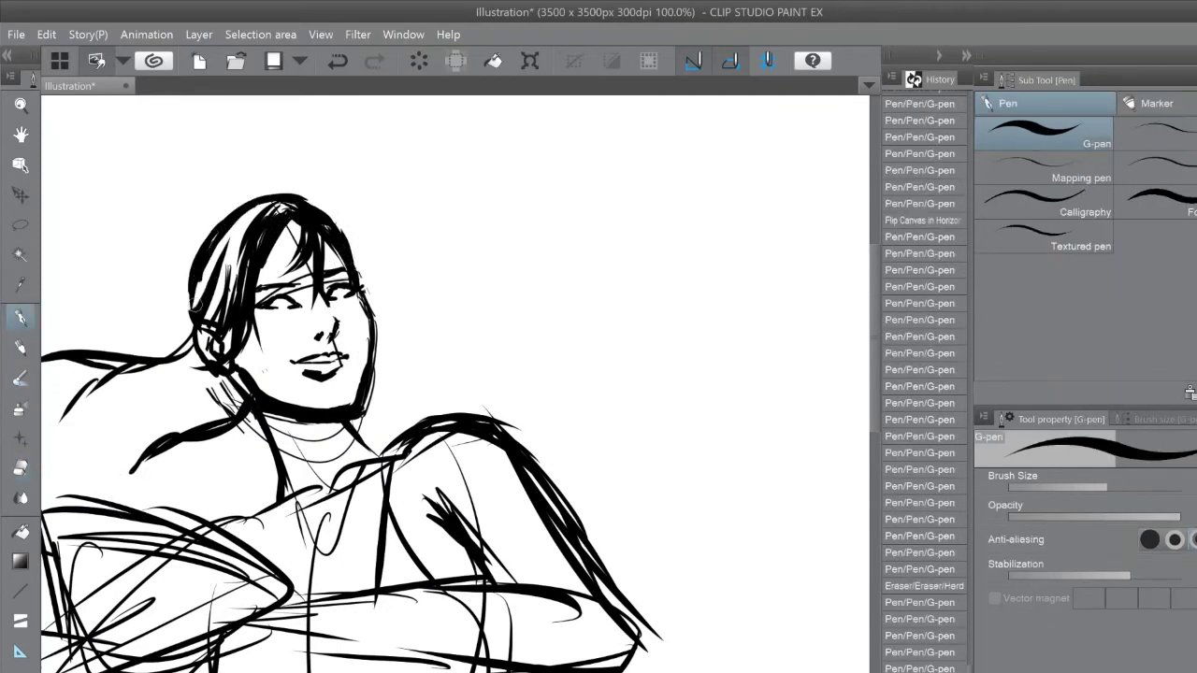
mouse_move(239, 232)
mouse_down()
mouse_move(201, 313)
mouse_move(217, 288)
mouse_up()
drag(348, 198, 185, 322)
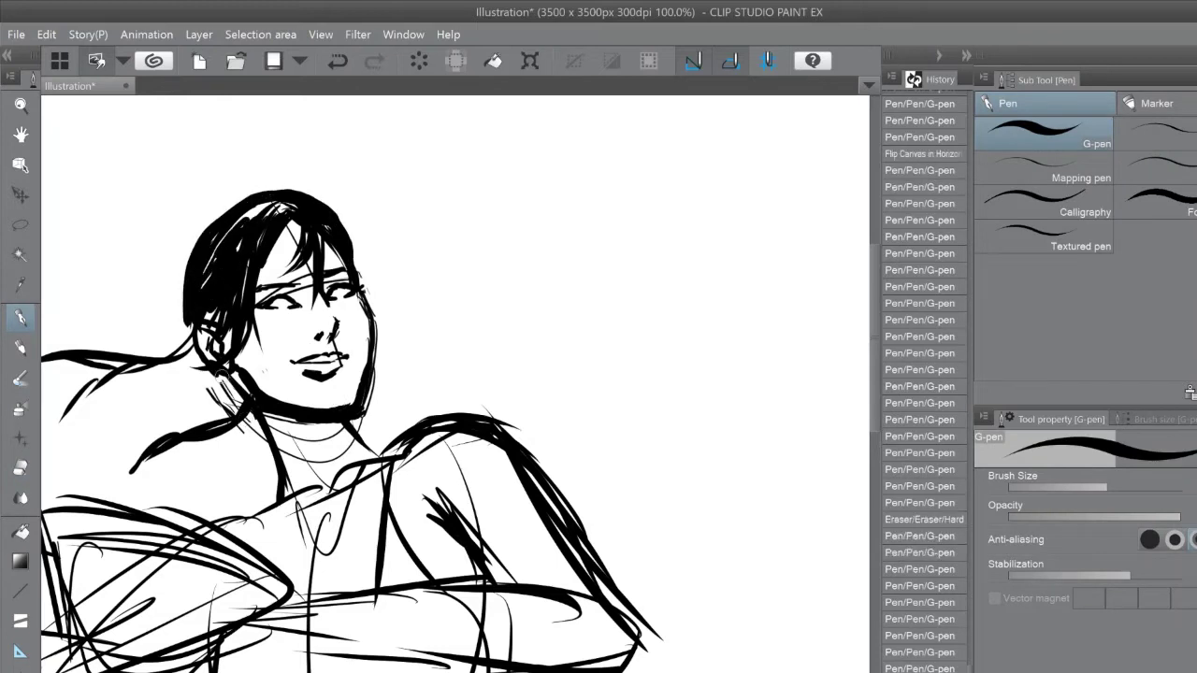
Step: Choose a new G-pen brush size for Layer 2 and show the Layer 1 sketch in blue at 28% opacity
key(F7)
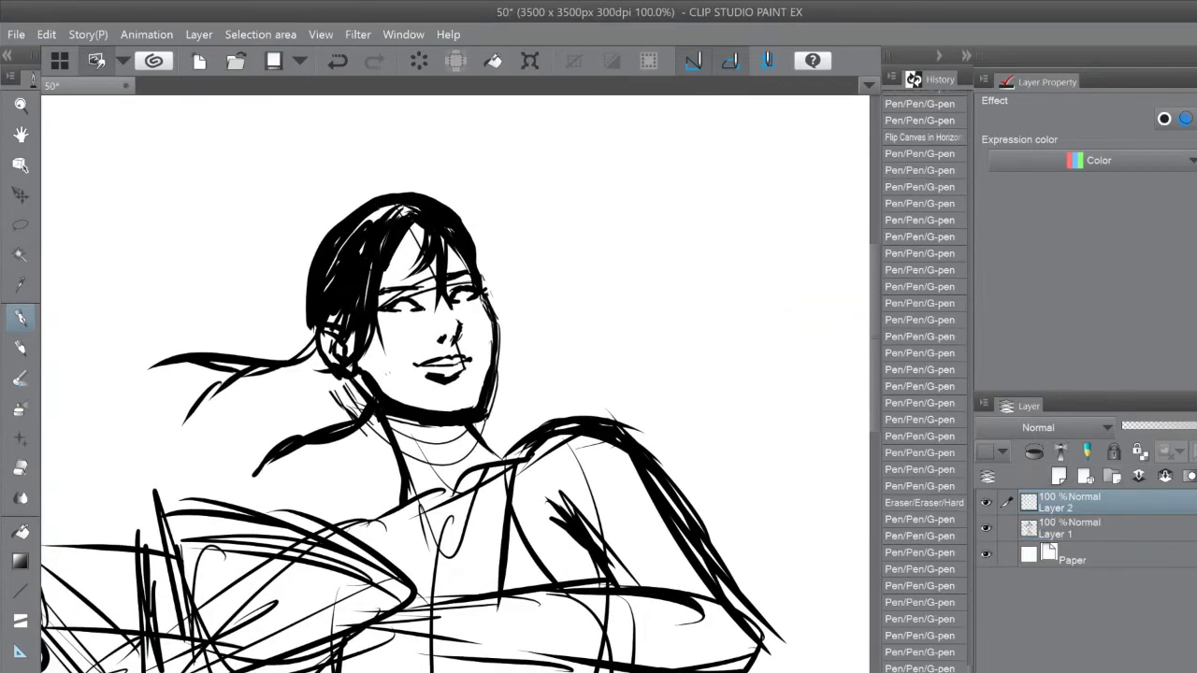
key(F7)
drag(613, 319, 660, 372)
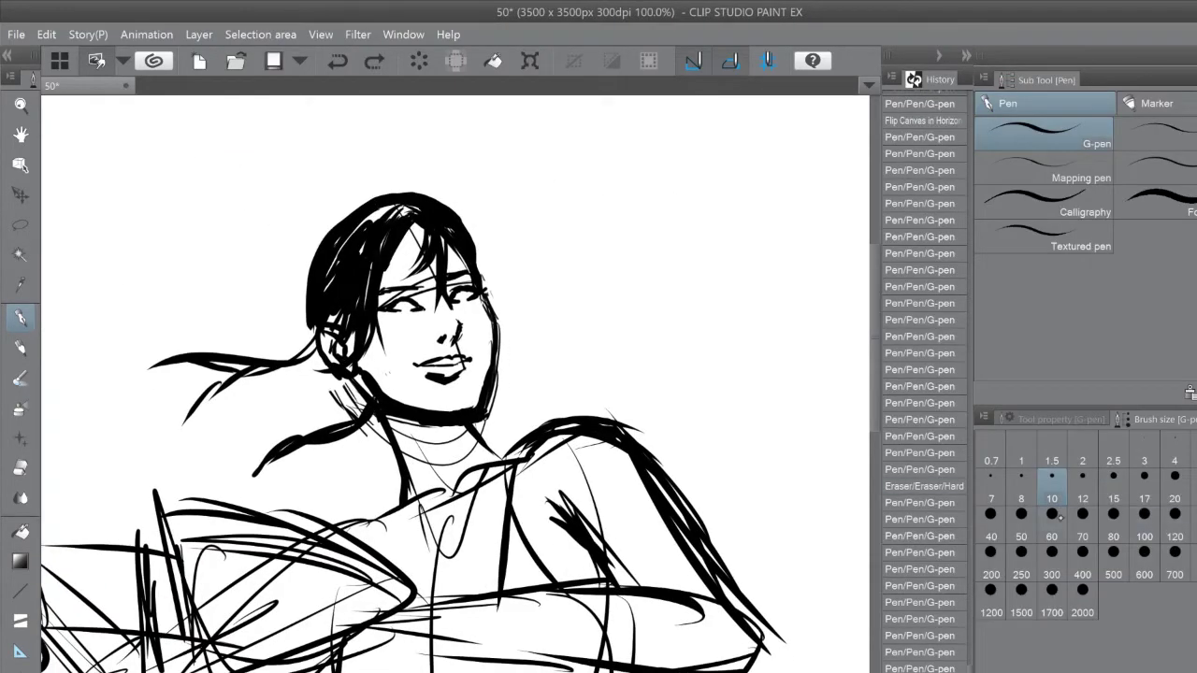
click(1055, 515)
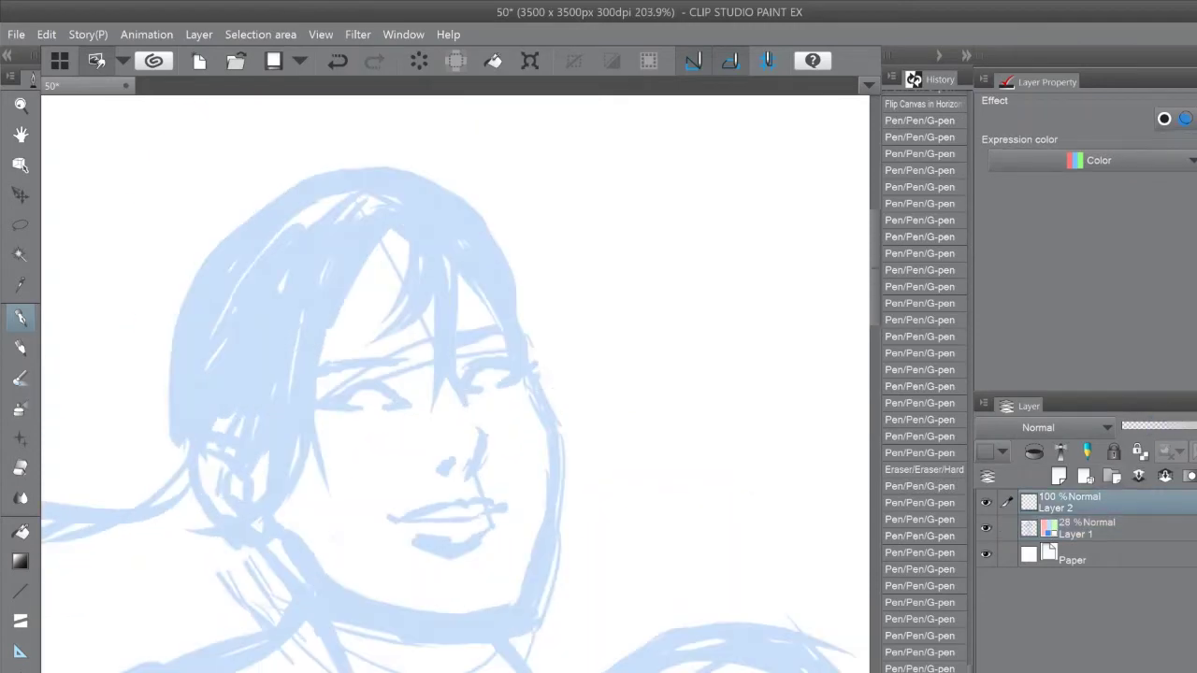
Step: Ink the jawline, nose and lips over the blue sketch on Layer 2, thickening the underside of the jaw
mouse_move(532, 383)
mouse_down()
mouse_move(556, 481)
mouse_move(521, 593)
mouse_move(286, 542)
mouse_up()
drag(488, 436, 454, 458)
drag(387, 514, 508, 506)
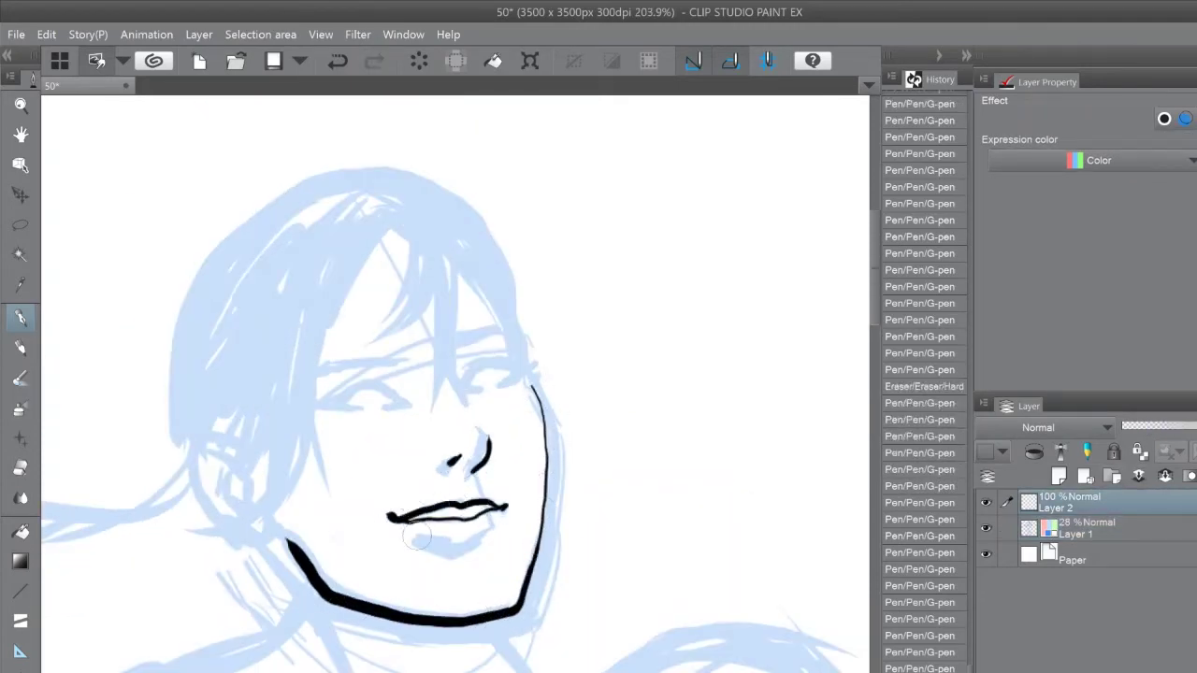
drag(409, 539, 493, 529)
Step: Ink the upper and lower lids of both eyes and add the eyebrows
mouse_move(410, 404)
mouse_down()
mouse_move(379, 386)
mouse_move(409, 403)
mouse_move(538, 363)
mouse_up()
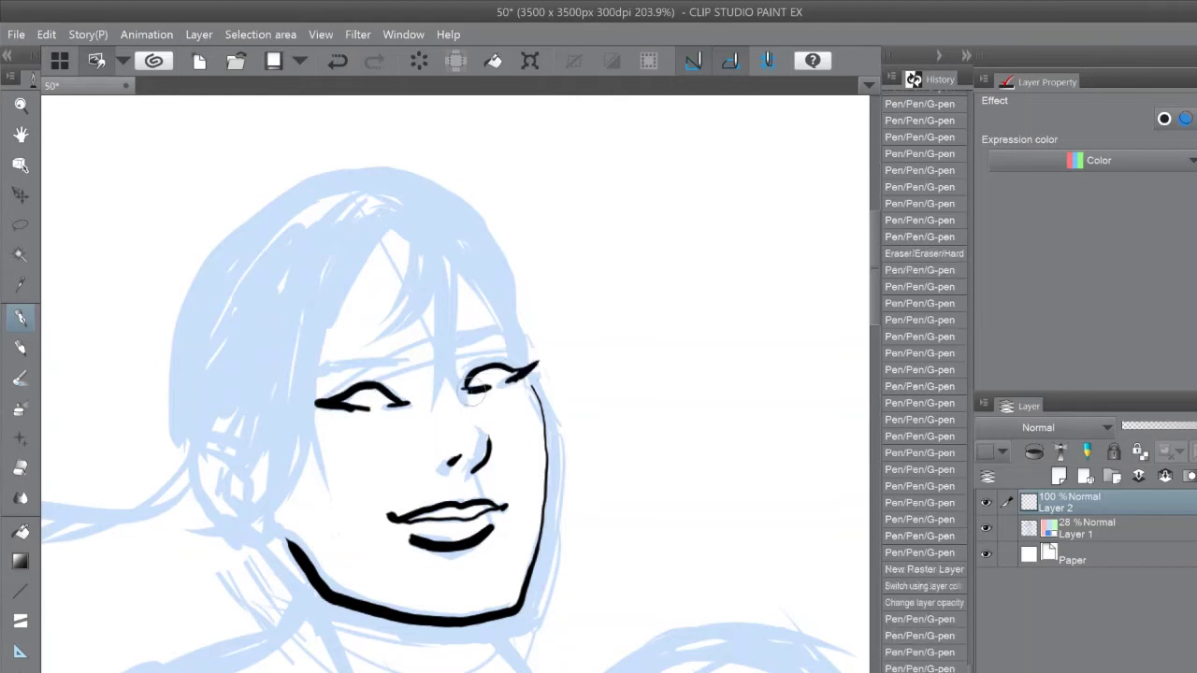
mouse_move(464, 400)
mouse_down()
mouse_move(451, 348)
mouse_move(505, 333)
mouse_up()
mouse_move(402, 363)
mouse_down()
mouse_move(318, 376)
mouse_move(402, 358)
mouse_up()
Step: Ink the tapered fringe strands over the forehead and the long locks framing both sides of the face
drag(429, 253, 434, 402)
mouse_move(426, 250)
mouse_down()
mouse_move(378, 336)
mouse_move(346, 342)
mouse_up()
drag(418, 251, 262, 525)
drag(454, 273, 539, 389)
drag(466, 240, 541, 394)
Step: Ink a thick outline around the crown from the temple down to the ear
drag(492, 311, 219, 307)
drag(262, 234, 187, 435)
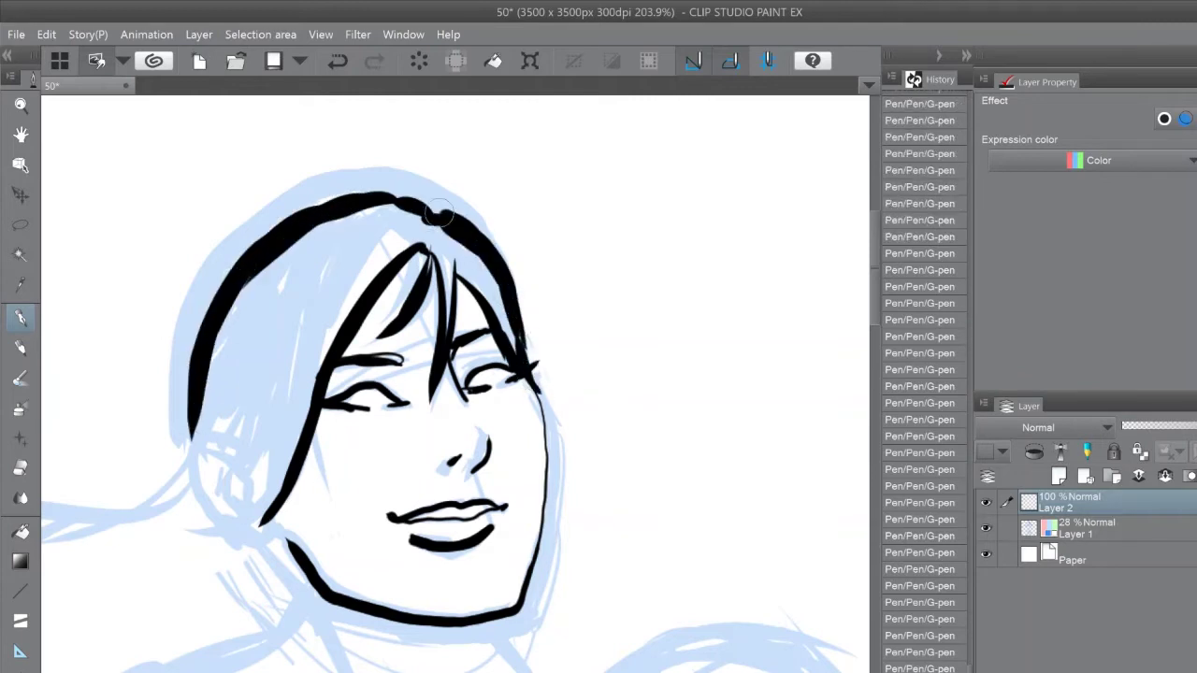
drag(440, 214, 182, 431)
drag(281, 223, 193, 325)
Step: Ink the ear with its inner folds and join it to the thick jawline
drag(245, 442, 236, 546)
drag(225, 468, 257, 538)
drag(267, 534, 379, 613)
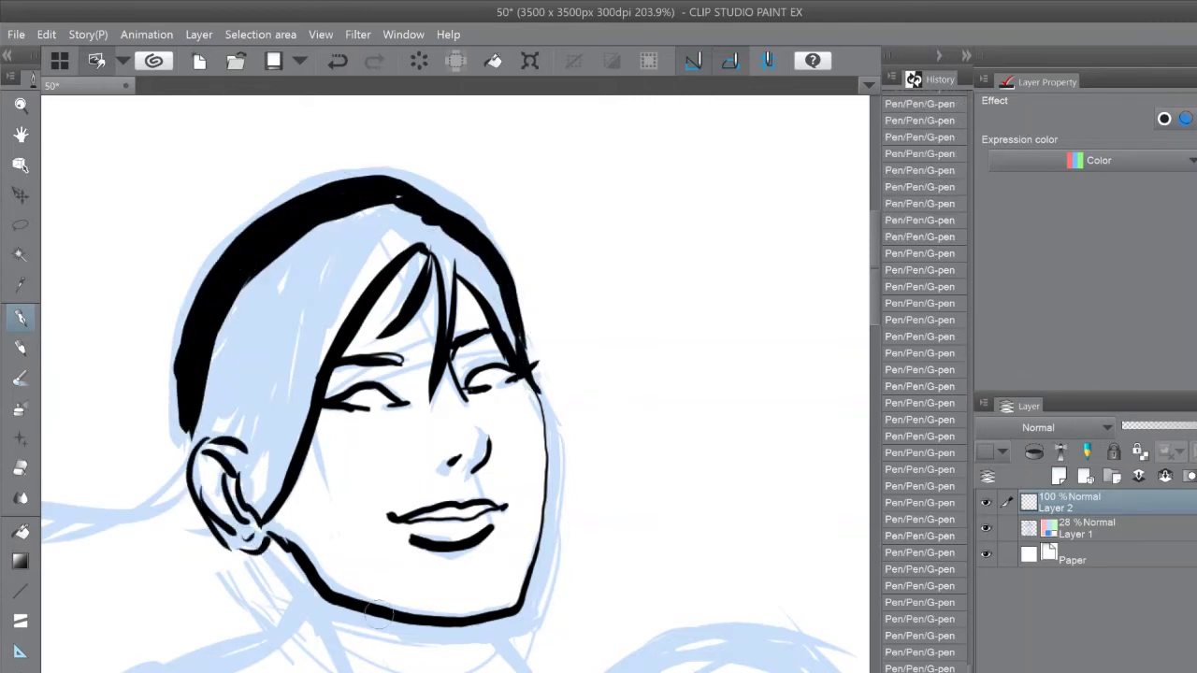
Step: Fill the side of the hair with long tapered strands running from the parting down to the ear
drag(337, 285, 264, 498)
drag(292, 305, 234, 484)
drag(255, 294, 204, 449)
drag(365, 256, 281, 417)
drag(391, 245, 223, 417)
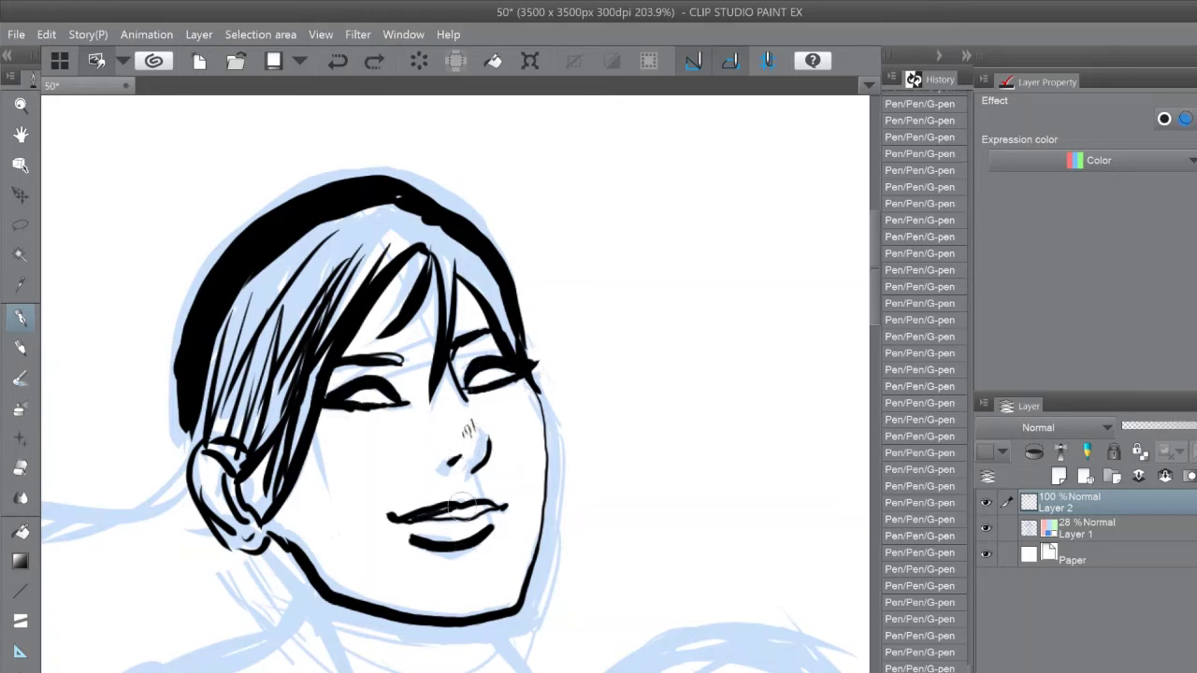
Step: Raise the hair's outer silhouette, fill the hair solid black and extend a pointed lock over the ear
key(ctrl+minus)
key(ctrl+minus)
key(ctrl+minus)
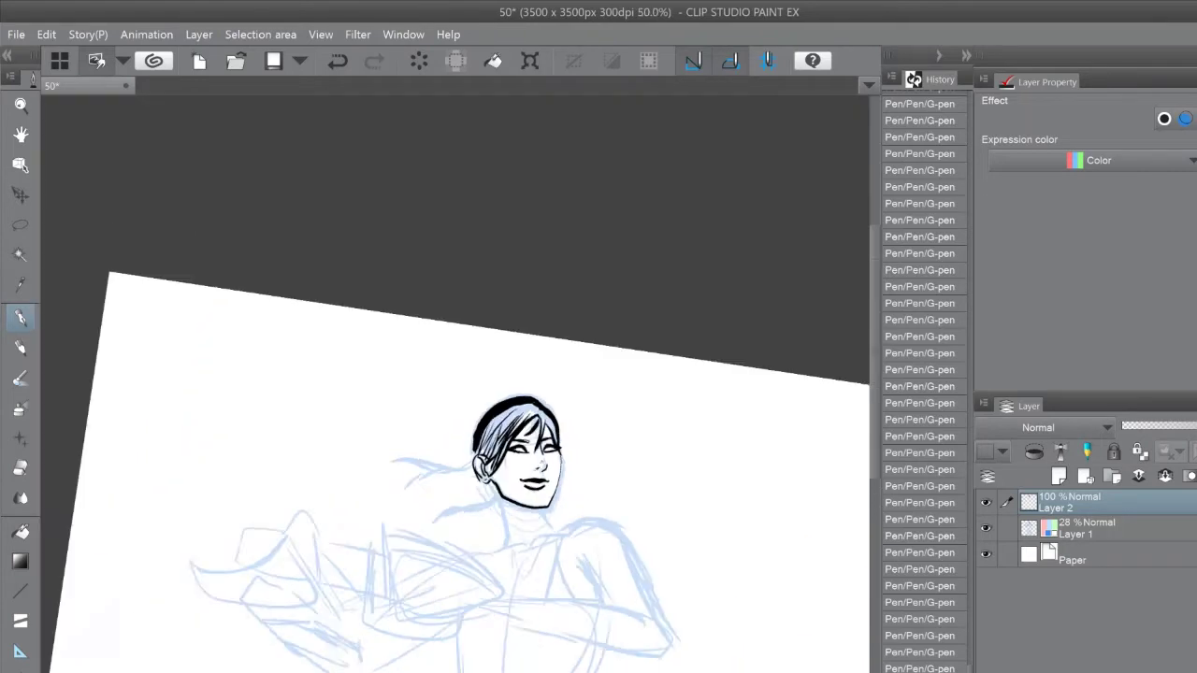
scroll(433, 392, up, 5)
drag(440, 281, 245, 440)
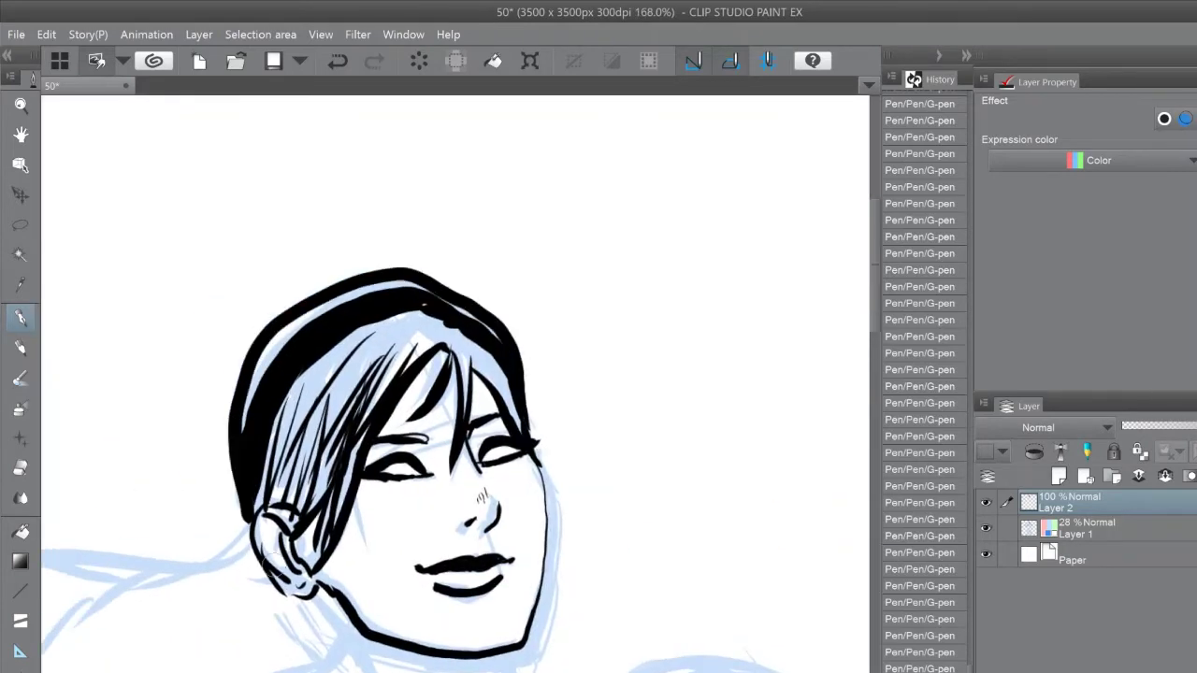
mouse_move(299, 290)
mouse_down()
mouse_move(506, 348)
mouse_move(241, 430)
mouse_up()
key(e)
mouse_move(523, 374)
mouse_down()
mouse_move(355, 309)
mouse_move(253, 486)
mouse_up()
key(p)
key(ctrl+z)
mouse_move(271, 430)
mouse_down()
mouse_move(252, 514)
mouse_move(355, 421)
mouse_move(328, 427)
mouse_move(479, 356)
mouse_move(468, 372)
mouse_up()
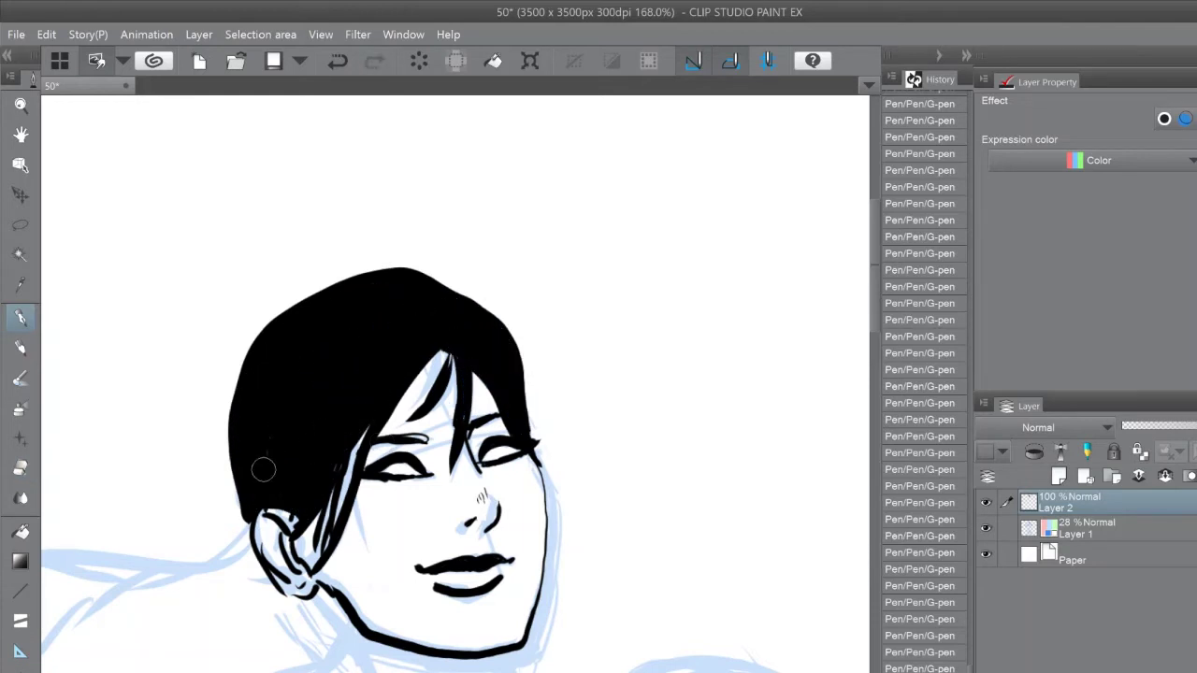
drag(344, 484, 264, 617)
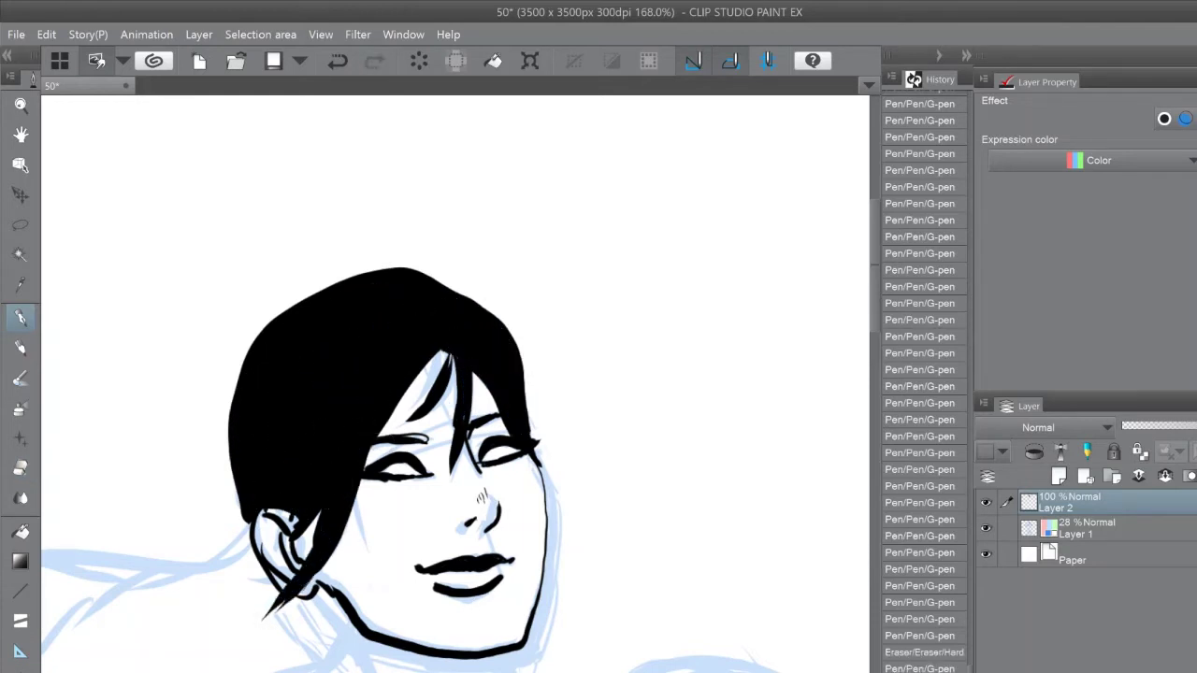
Step: Ink both sides of the neck and fill a thick black shadow beneath the jaw
scroll(449, 421, down, 1)
drag(398, 400, 459, 465)
drag(247, 352, 316, 535)
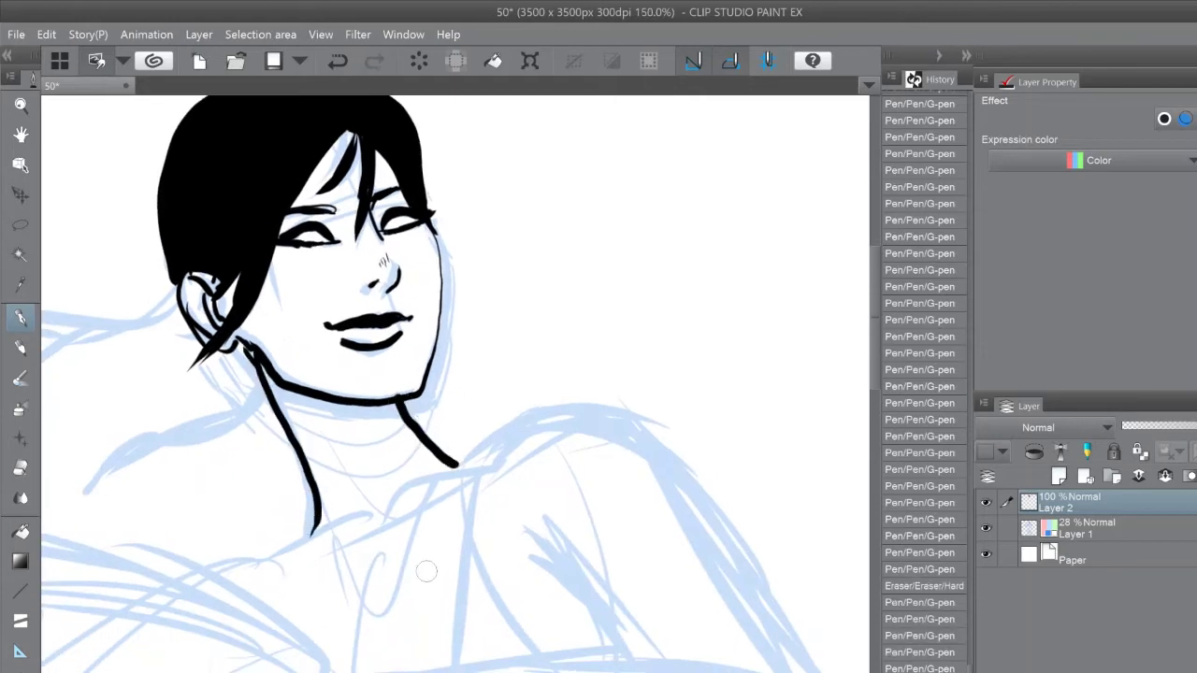
drag(273, 395, 391, 417)
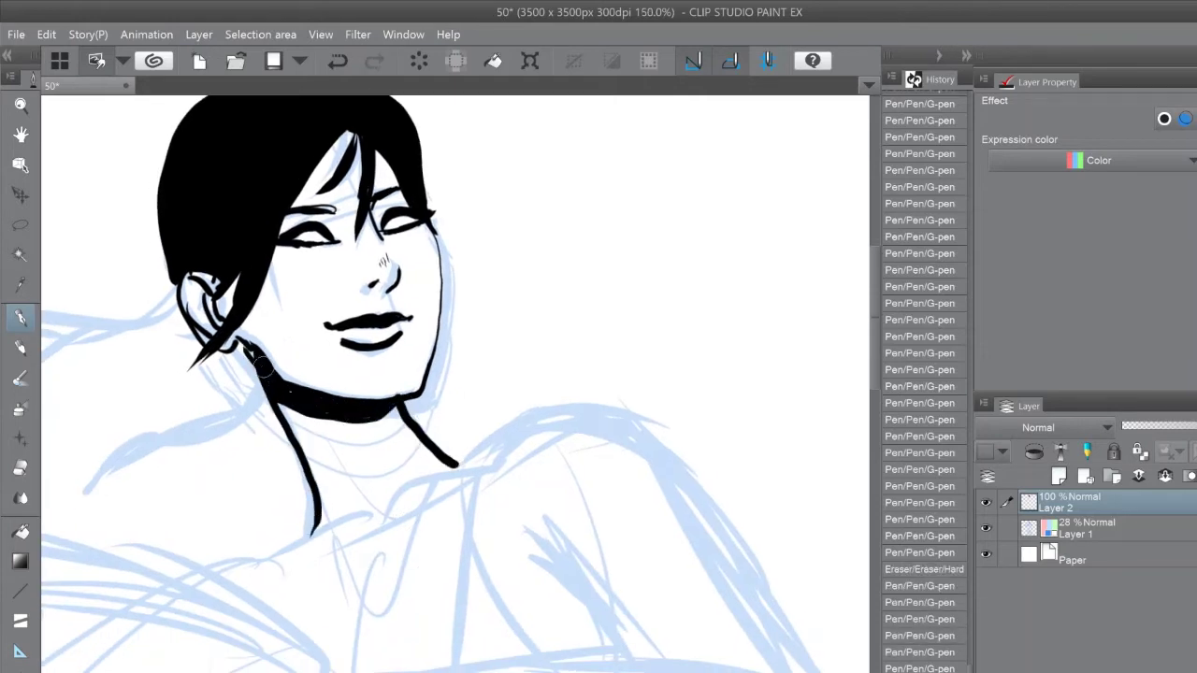
drag(262, 367, 384, 417)
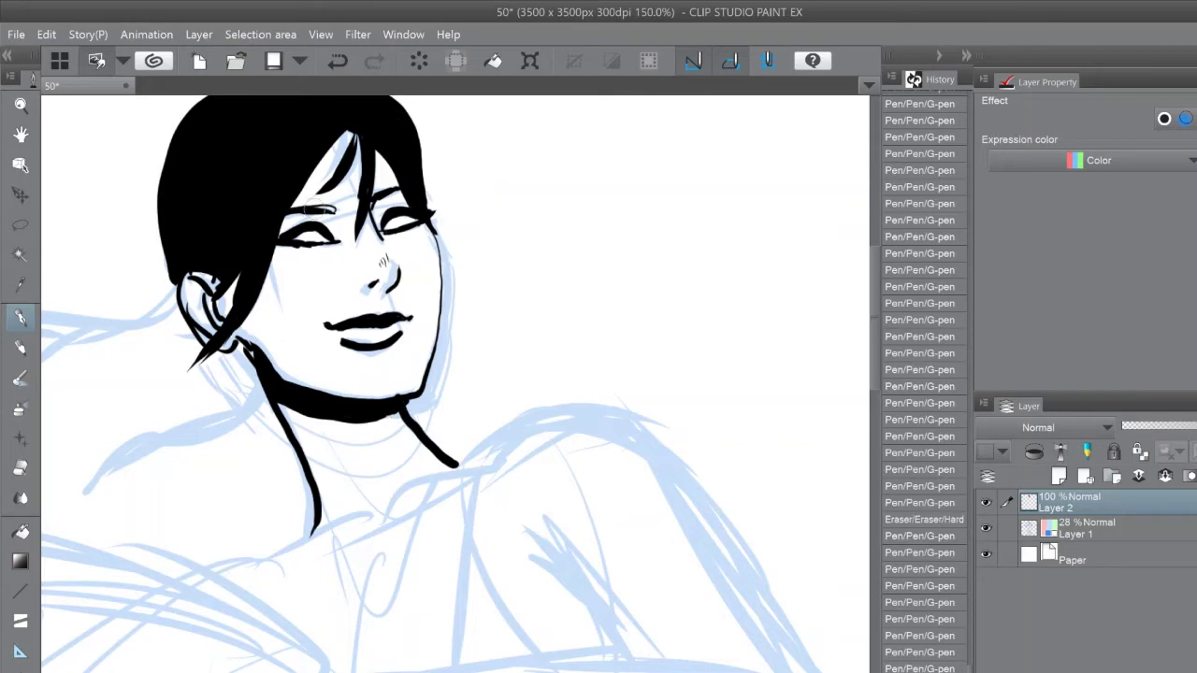
Step: Draw the irises and pupils in both eyes, and flip the canvas horizontally to check the face
drag(307, 234, 329, 248)
scroll(331, 250, down, 4)
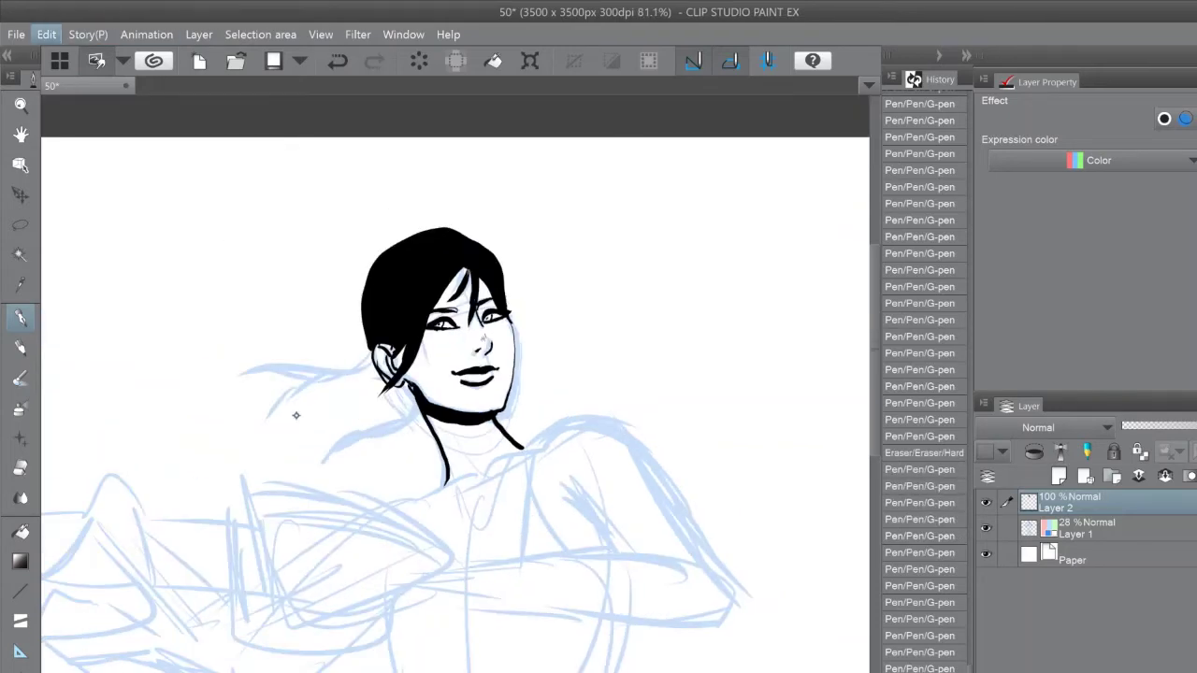
drag(404, 458, 338, 383)
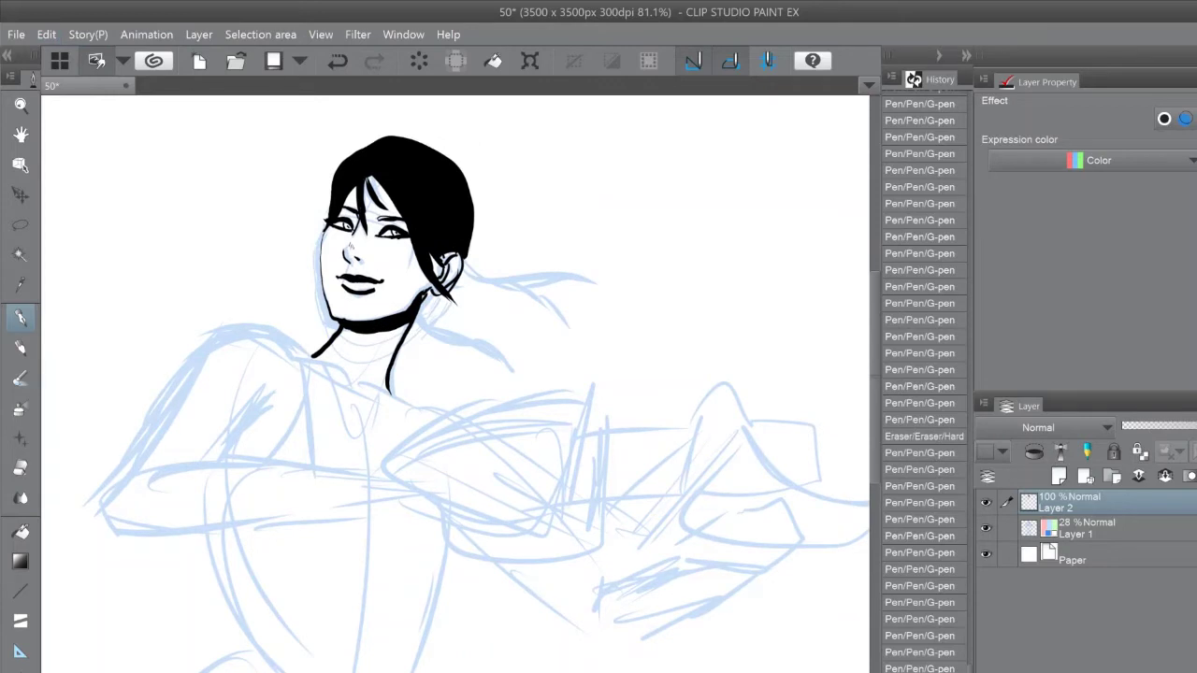
scroll(383, 267, up, 3)
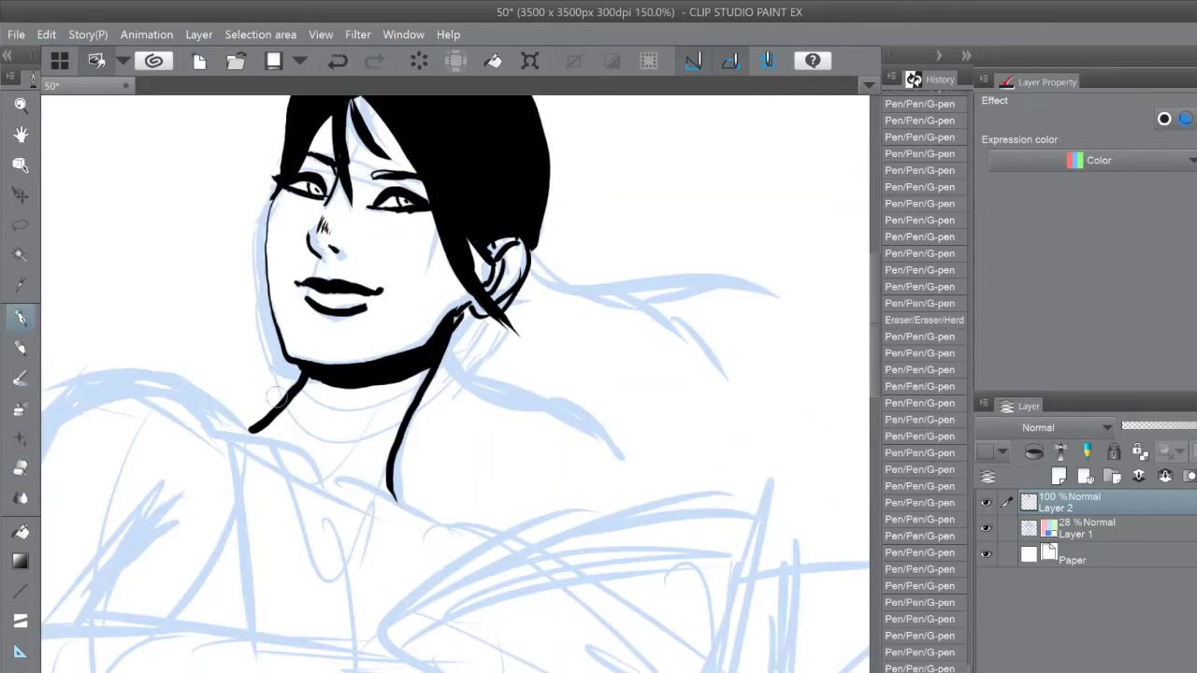
Step: Hatch the cheek beside the hair and darken the eyes and eyebrows with bolder strokes
drag(314, 251, 329, 265)
key(ctrl+z)
scroll(326, 258, right, 2)
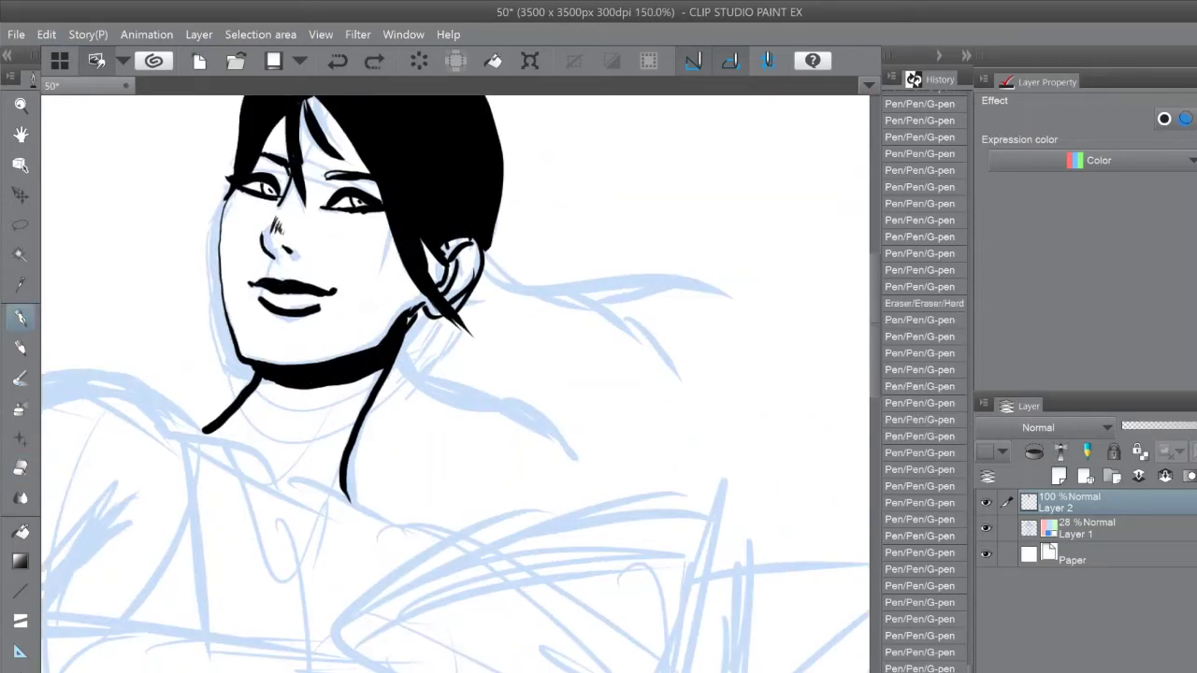
drag(391, 240, 366, 281)
scroll(333, 334, down, 3)
scroll(333, 334, up, 3)
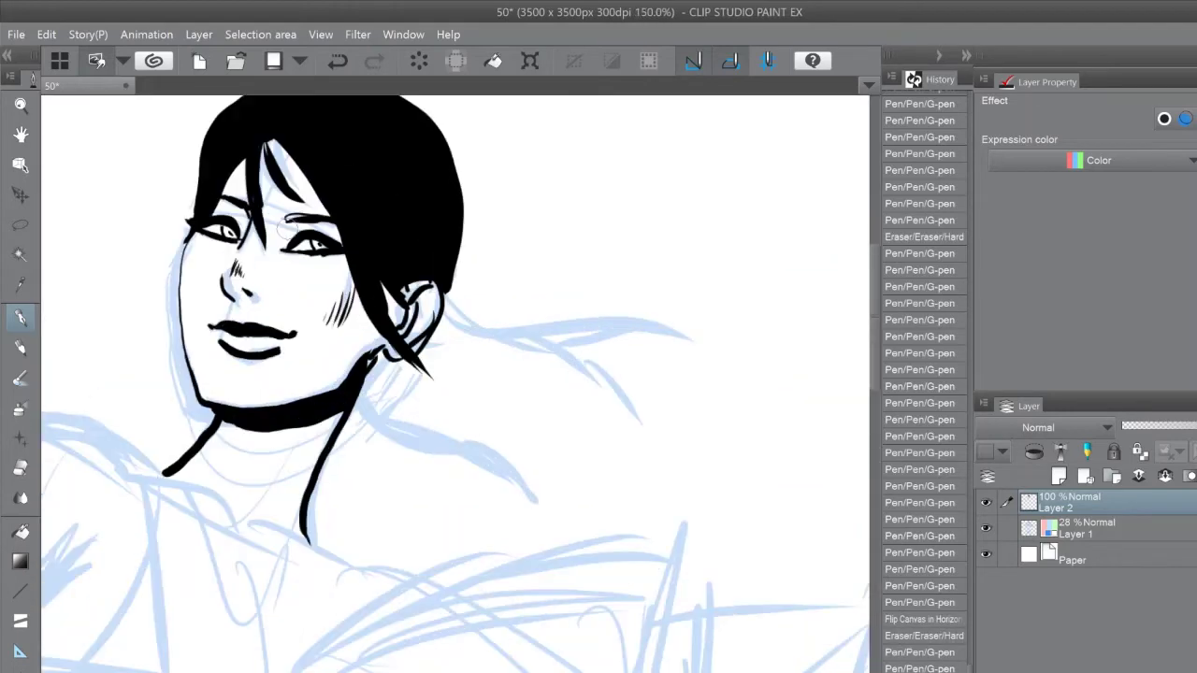
drag(279, 213, 305, 249)
drag(240, 208, 258, 235)
scroll(281, 280, down, 3)
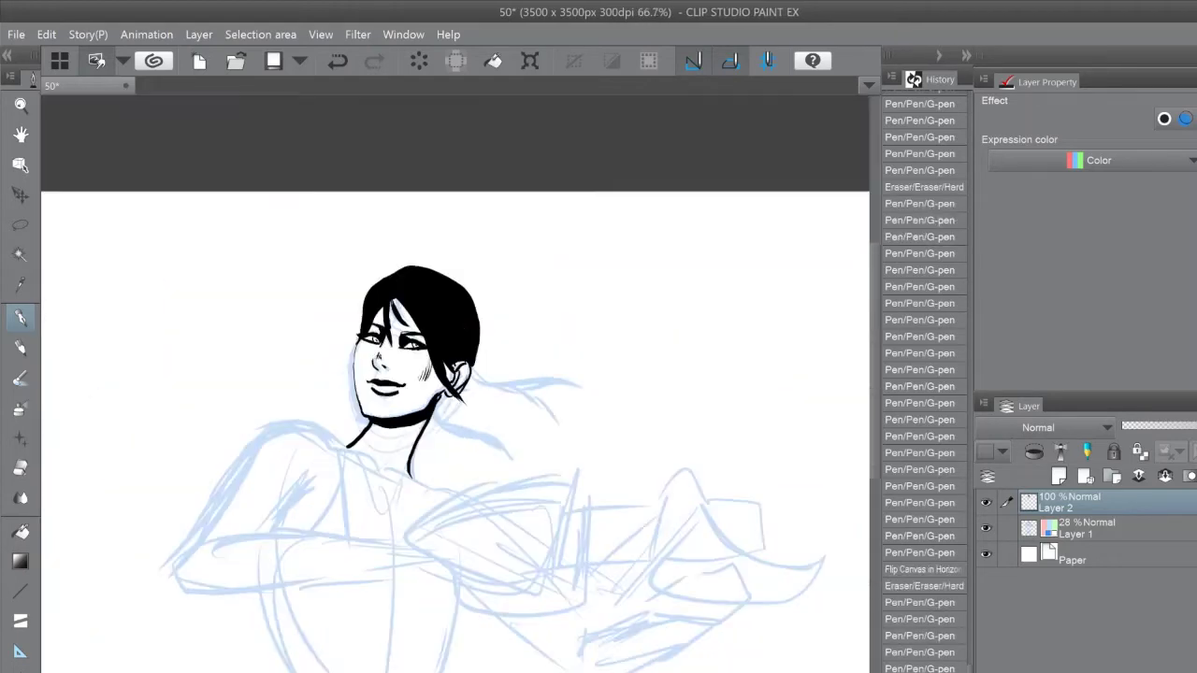
Step: Ink the shoulder, the bent arm down to the wrist, and the chest and top-strap lines
scroll(281, 281, down, 2)
scroll(84, 254, up, 3)
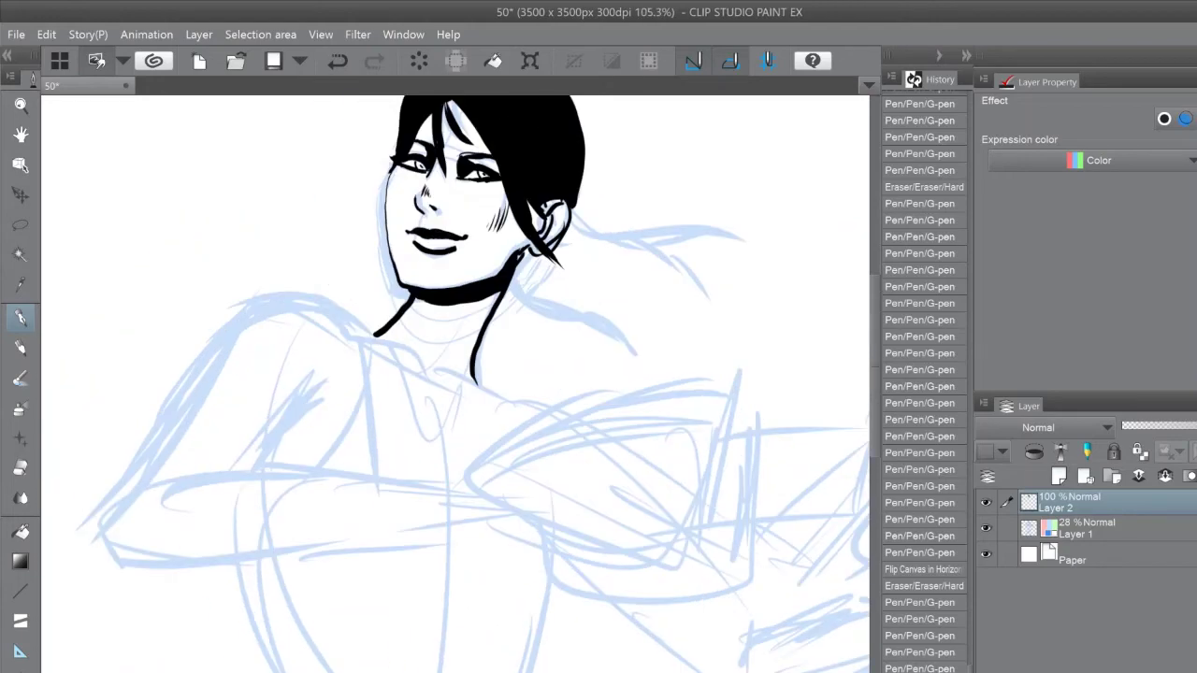
mouse_move(372, 333)
mouse_down()
mouse_move(105, 551)
mouse_move(153, 574)
mouse_move(505, 526)
mouse_up()
drag(449, 476, 170, 491)
drag(316, 378, 237, 474)
mouse_move(357, 331)
mouse_down()
mouse_move(311, 473)
mouse_move(393, 478)
mouse_up()
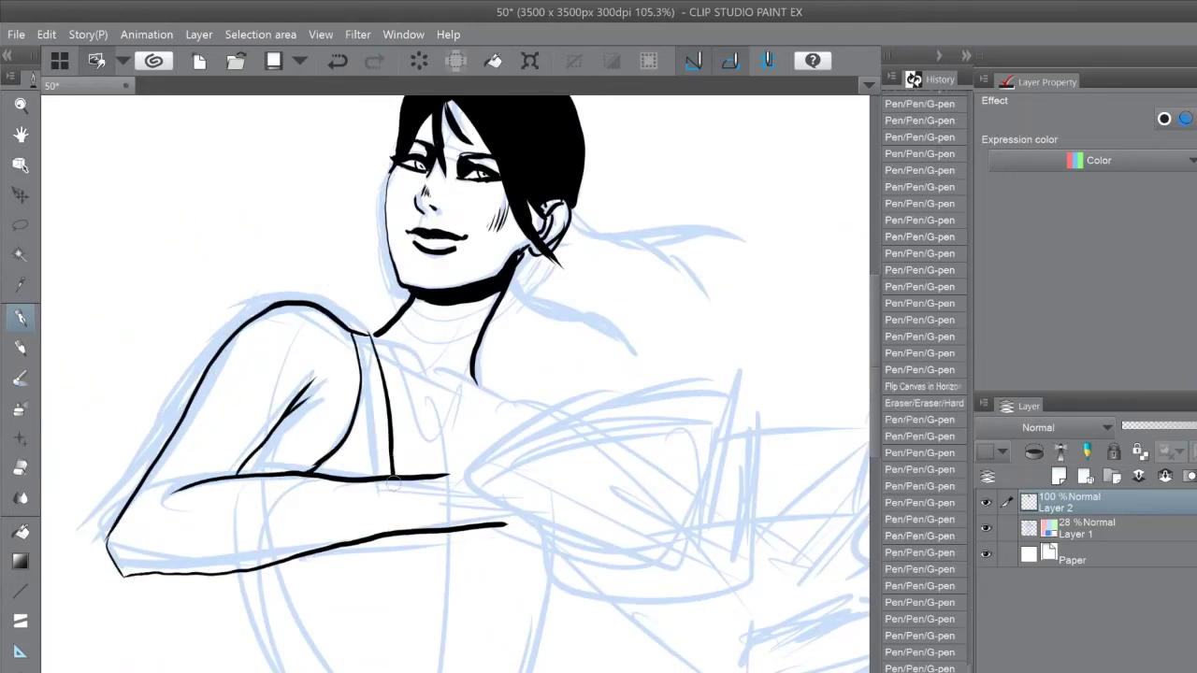
mouse_move(475, 385)
mouse_down()
mouse_move(489, 449)
mouse_move(443, 533)
mouse_up()
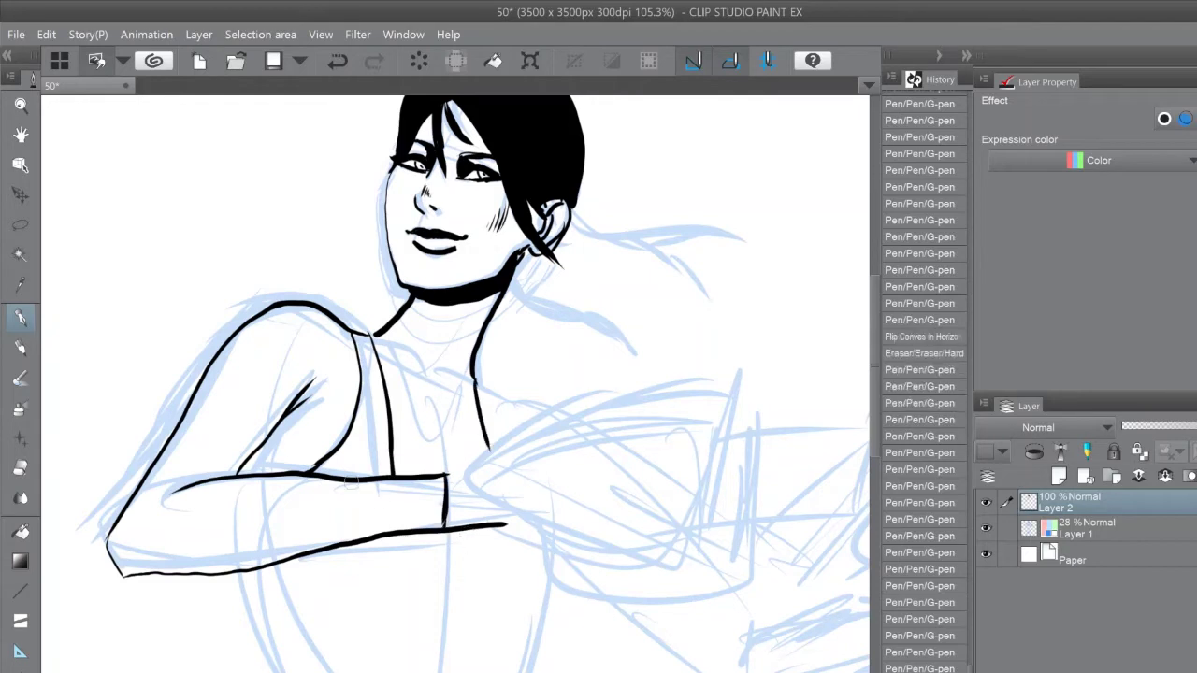
Step: Draw the wristband's inner edge on the bent forearm and fill the band with fold lines
mouse_move(356, 481)
mouse_down()
mouse_move(358, 541)
mouse_move(378, 529)
mouse_up()
drag(387, 485, 391, 526)
drag(404, 483, 408, 524)
drag(420, 482, 427, 524)
drag(380, 555, 254, 548)
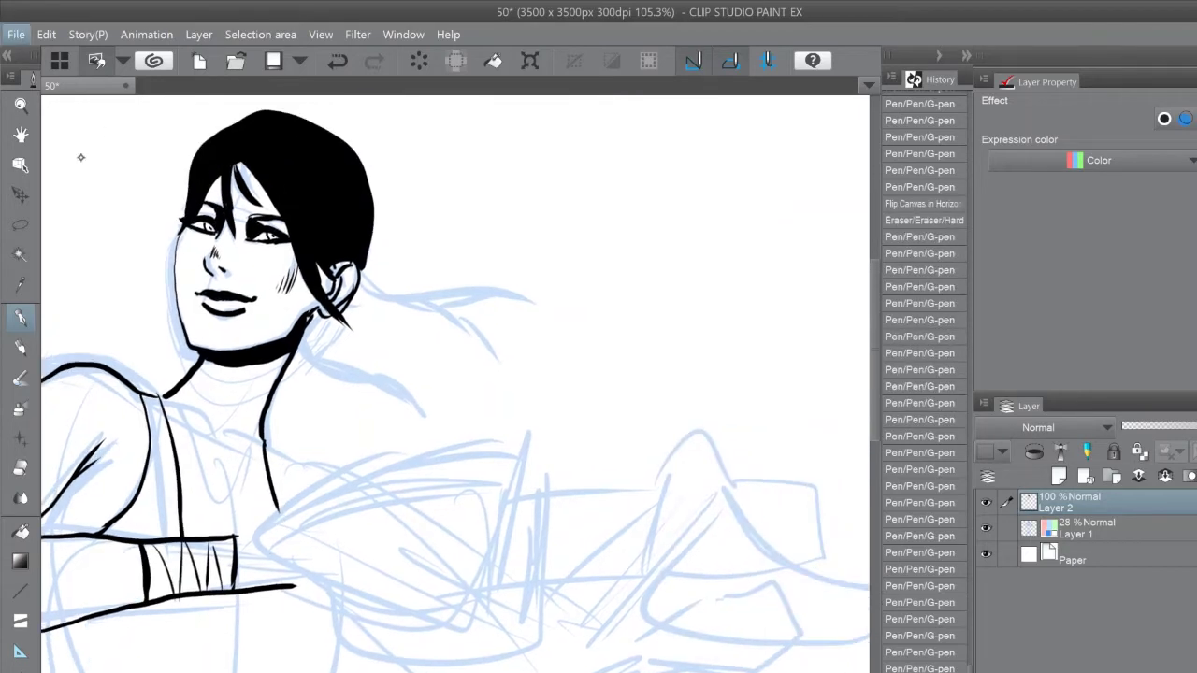
Step: Ink the held device's pointed rear body with rounded corner caps, the fingers beneath it and the far shoulder line, cleaning overlapping lines
mouse_move(296, 587)
mouse_down()
mouse_move(236, 590)
mouse_move(354, 608)
mouse_up()
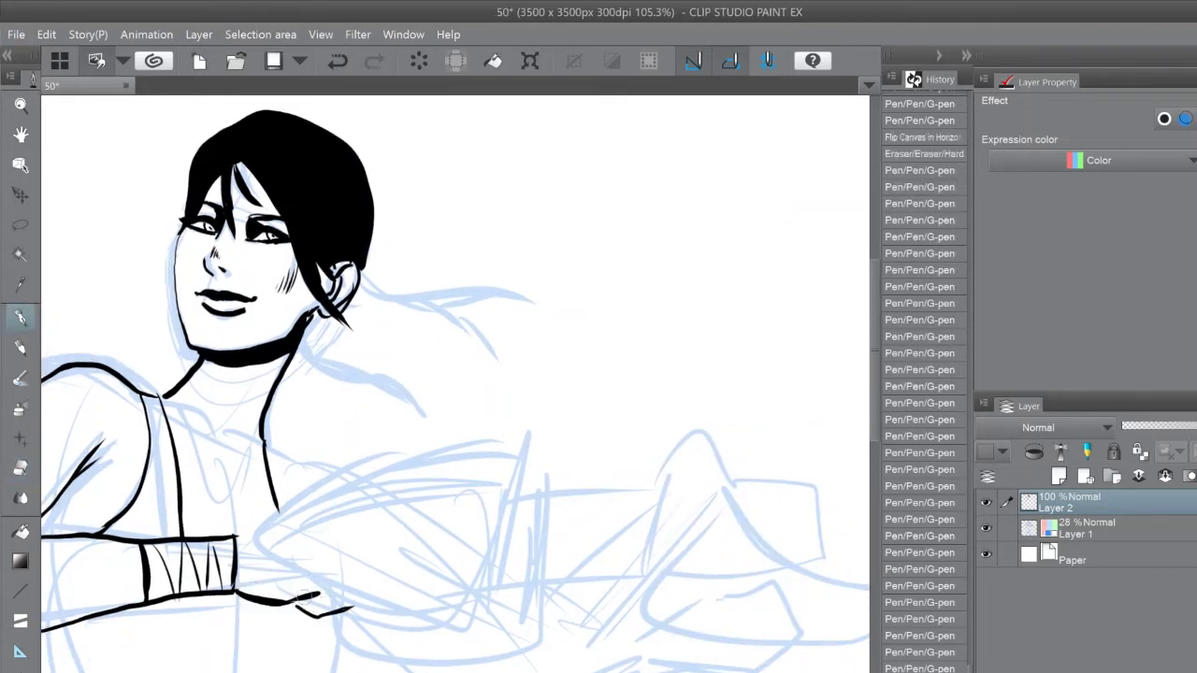
mouse_move(262, 541)
mouse_down()
mouse_move(379, 603)
mouse_move(319, 599)
mouse_up()
key(ctrl+z)
key(ctrl+z)
mouse_move(228, 530)
mouse_down()
mouse_move(397, 603)
mouse_move(517, 440)
mouse_move(519, 458)
mouse_up()
mouse_move(521, 455)
mouse_down()
mouse_move(464, 575)
mouse_move(400, 603)
mouse_up()
key(e)
drag(274, 477, 276, 506)
key(p)
drag(265, 442, 318, 465)
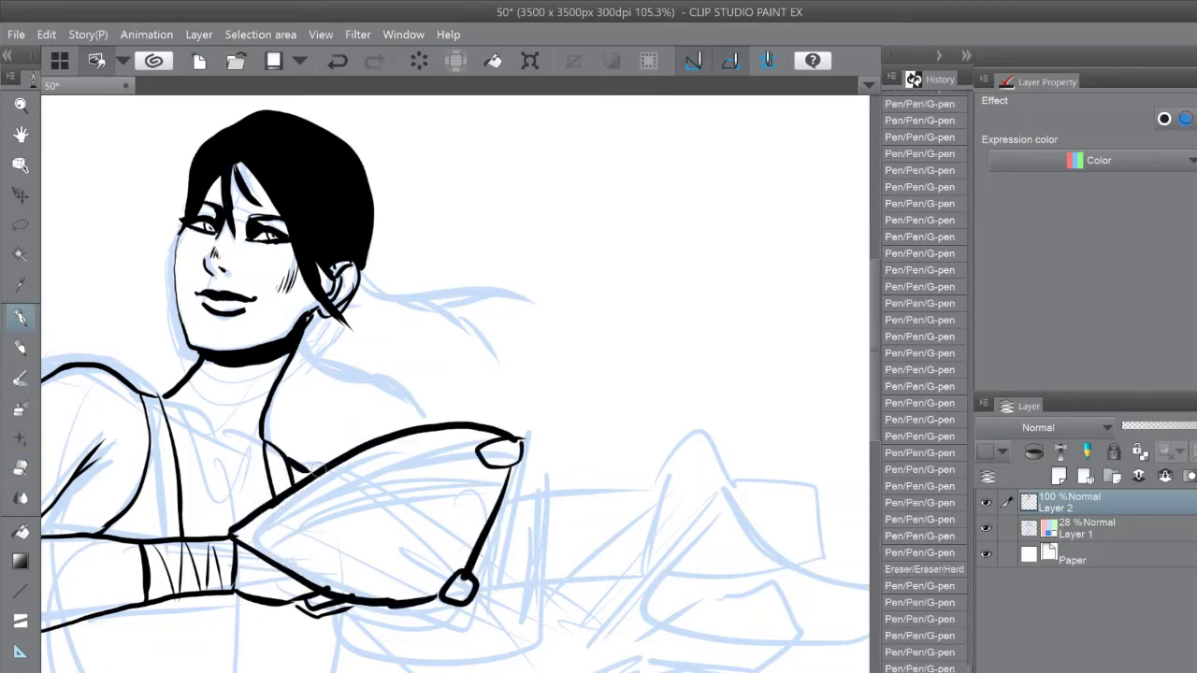
Step: Ink the device's lower edge and bell-shaped front section, ending in two capped prongs
scroll(317, 468, down, 1)
scroll(317, 468, down, 3)
scroll(317, 468, up, 4)
scroll(317, 468, down, 1)
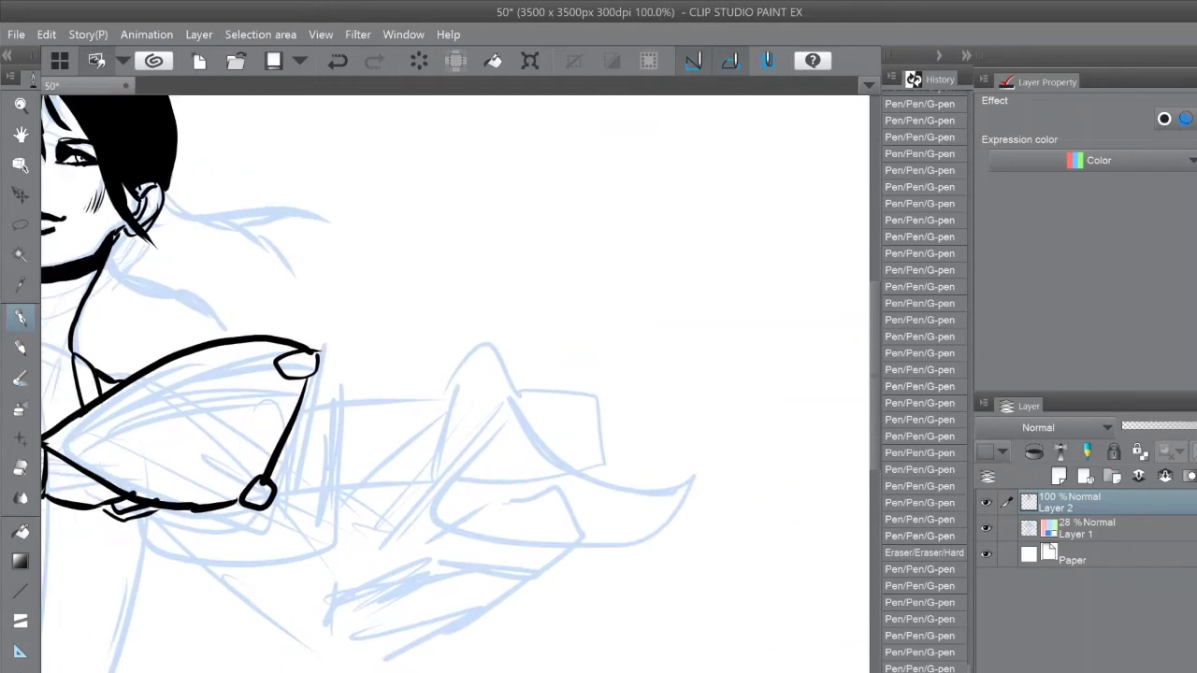
drag(180, 524, 309, 511)
mouse_move(311, 468)
mouse_down()
mouse_move(309, 515)
mouse_move(376, 441)
mouse_move(564, 452)
mouse_move(589, 468)
mouse_up()
drag(484, 462, 660, 460)
mouse_move(658, 451)
mouse_down()
mouse_move(647, 470)
mouse_move(468, 514)
mouse_move(355, 487)
mouse_up()
drag(571, 488, 632, 490)
drag(644, 481, 631, 496)
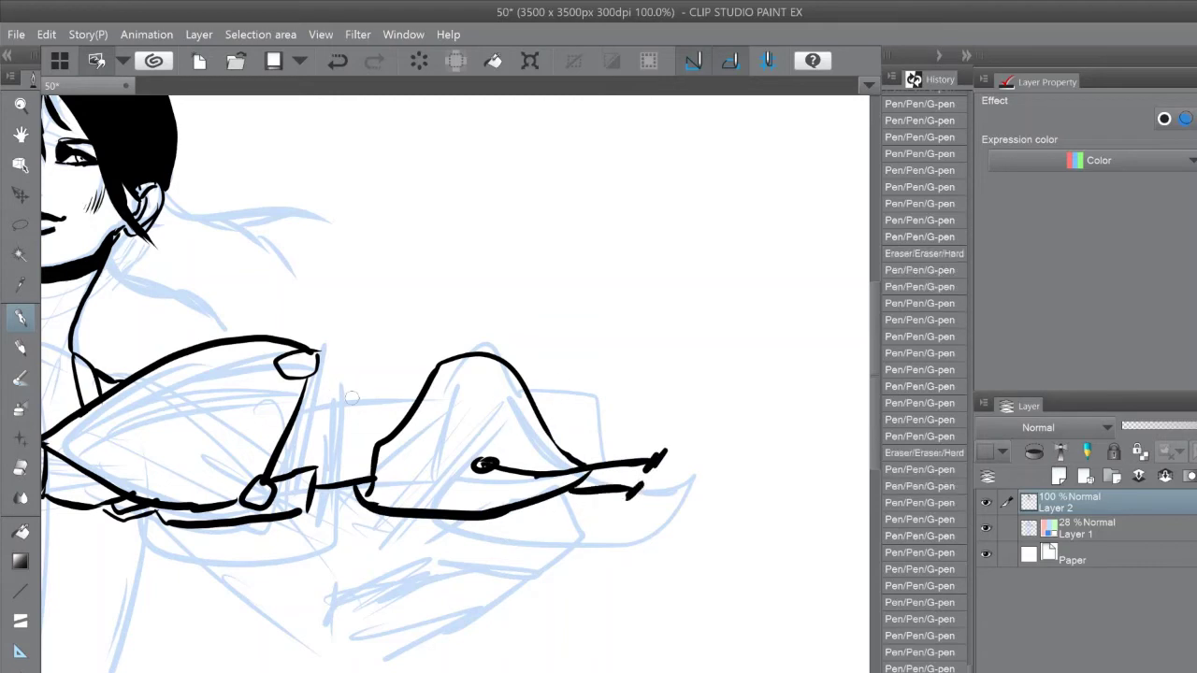
Step: Connect the device's two sections with parallel rods, and add a domed top with a bent antenna
drag(301, 398, 425, 389)
mouse_move(296, 417)
mouse_down()
mouse_move(412, 411)
mouse_move(406, 420)
mouse_up()
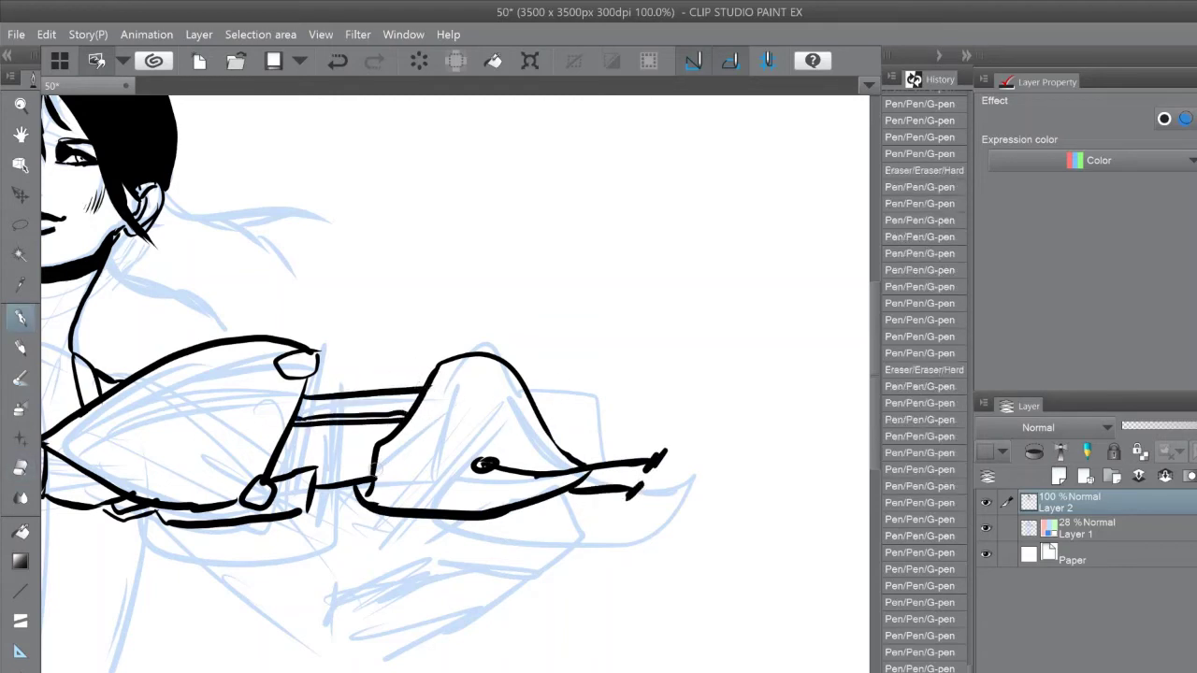
mouse_move(305, 394)
mouse_down()
mouse_move(486, 361)
mouse_move(455, 324)
mouse_up()
mouse_move(455, 325)
mouse_down()
mouse_move(484, 346)
mouse_move(464, 320)
mouse_move(374, 307)
mouse_move(316, 356)
mouse_up()
drag(470, 351, 591, 296)
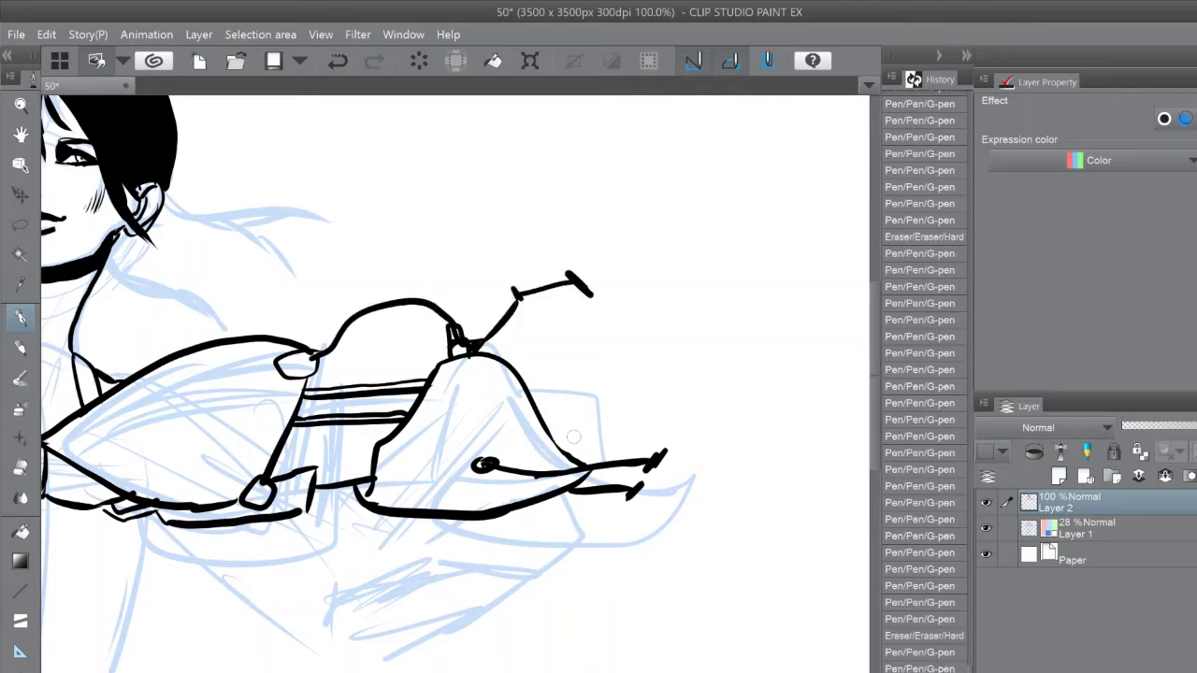
Step: Erase the device's lower edge where the hand grips it and draw the supporting hand with curled fingers
key(e)
mouse_move(402, 512)
mouse_down()
mouse_move(529, 505)
mouse_move(435, 513)
mouse_move(507, 492)
mouse_up()
key(p)
drag(503, 524, 524, 497)
drag(406, 512, 510, 545)
key(e)
mouse_move(458, 491)
mouse_down()
mouse_move(506, 524)
mouse_move(494, 488)
mouse_up()
key(p)
drag(402, 535, 351, 597)
drag(477, 550, 363, 668)
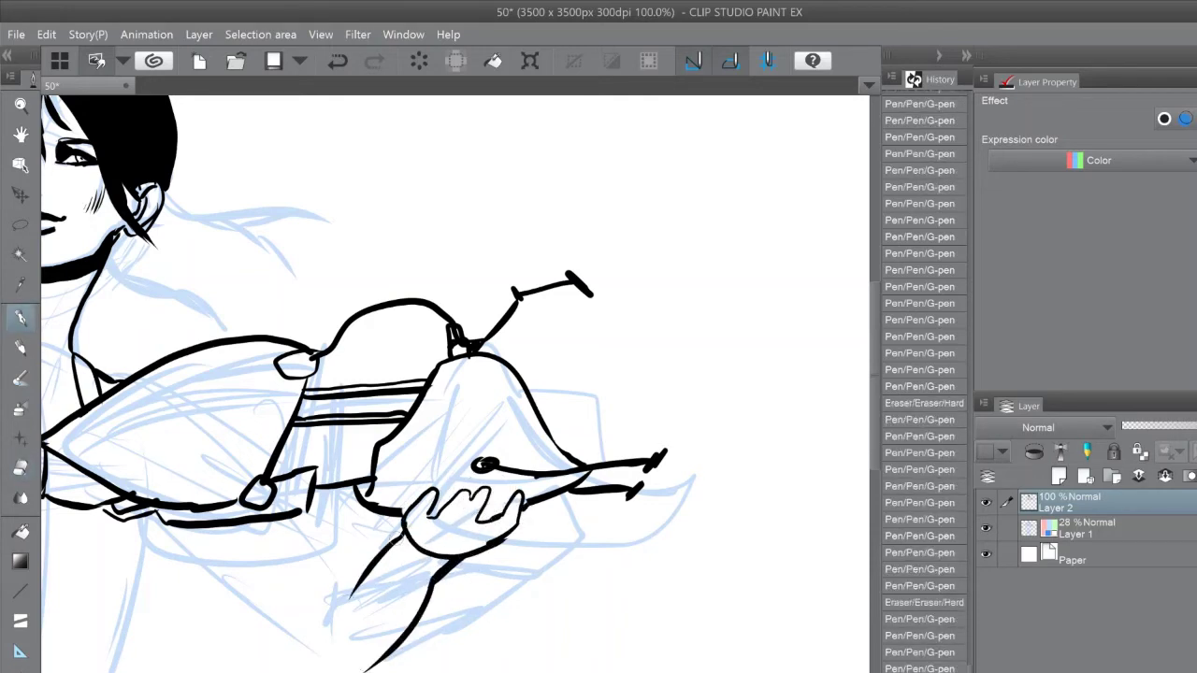
key(ctrl+z)
key(ctrl+z)
Step: Draw the supporting arm's lower upper-arm line and thicken the underside of the bent forearm and wristband
mouse_move(164, 526)
mouse_down()
mouse_move(298, 510)
mouse_move(413, 576)
mouse_up()
drag(240, 486, 47, 506)
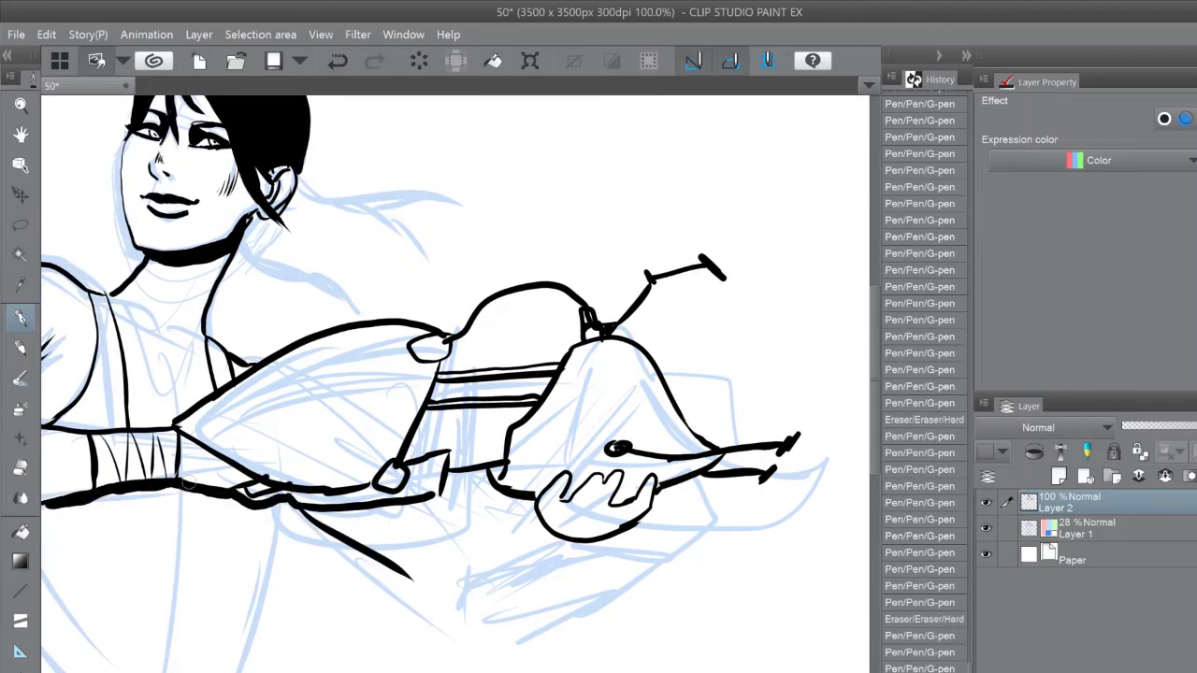
drag(281, 467, 613, 442)
mouse_move(378, 477)
mouse_down()
mouse_move(209, 496)
mouse_move(185, 468)
mouse_up()
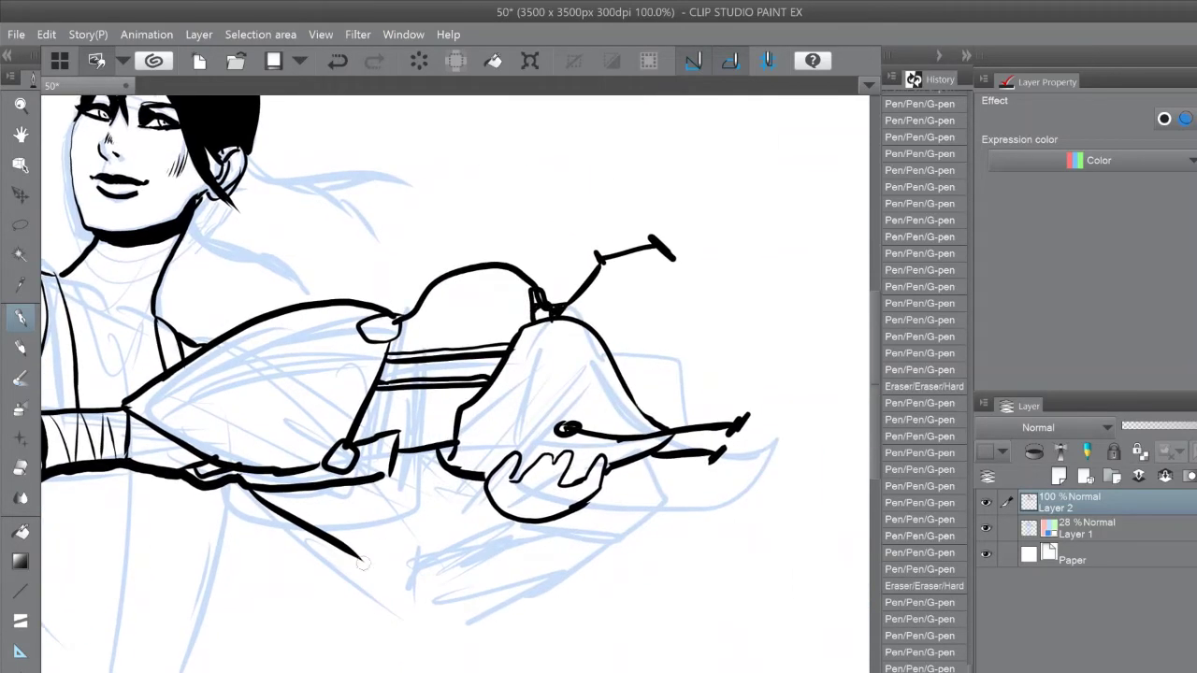
Step: Ink the supporting arm's elbow bend and forearm up to the hand, erasing the line across the wrist
mouse_move(361, 481)
mouse_down()
mouse_move(404, 520)
mouse_move(485, 496)
mouse_up()
mouse_move(522, 526)
mouse_down()
mouse_move(466, 558)
mouse_move(341, 543)
mouse_up()
key(e)
drag(524, 524, 467, 478)
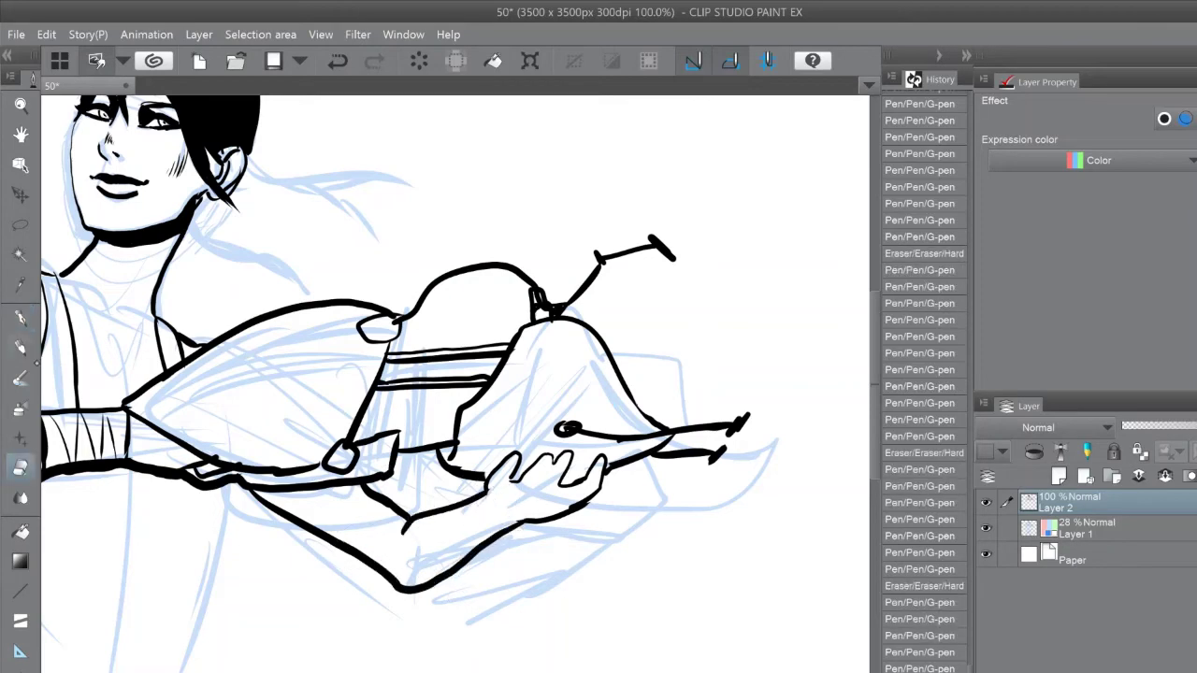
key(p)
Step: Outline the ponytail flowing behind the neck, add a tapered loose strand and fill the ponytail solid black
scroll(369, 602, down, 3)
scroll(329, 320, up, 3)
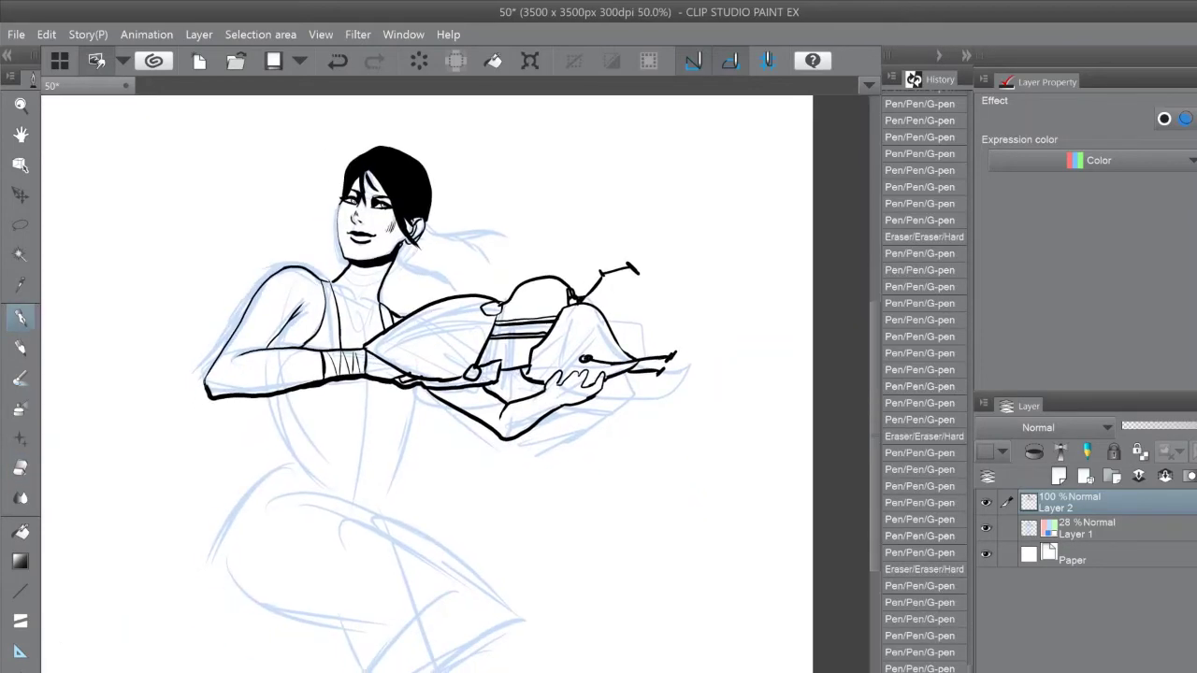
drag(312, 316, 486, 442)
drag(263, 361, 387, 444)
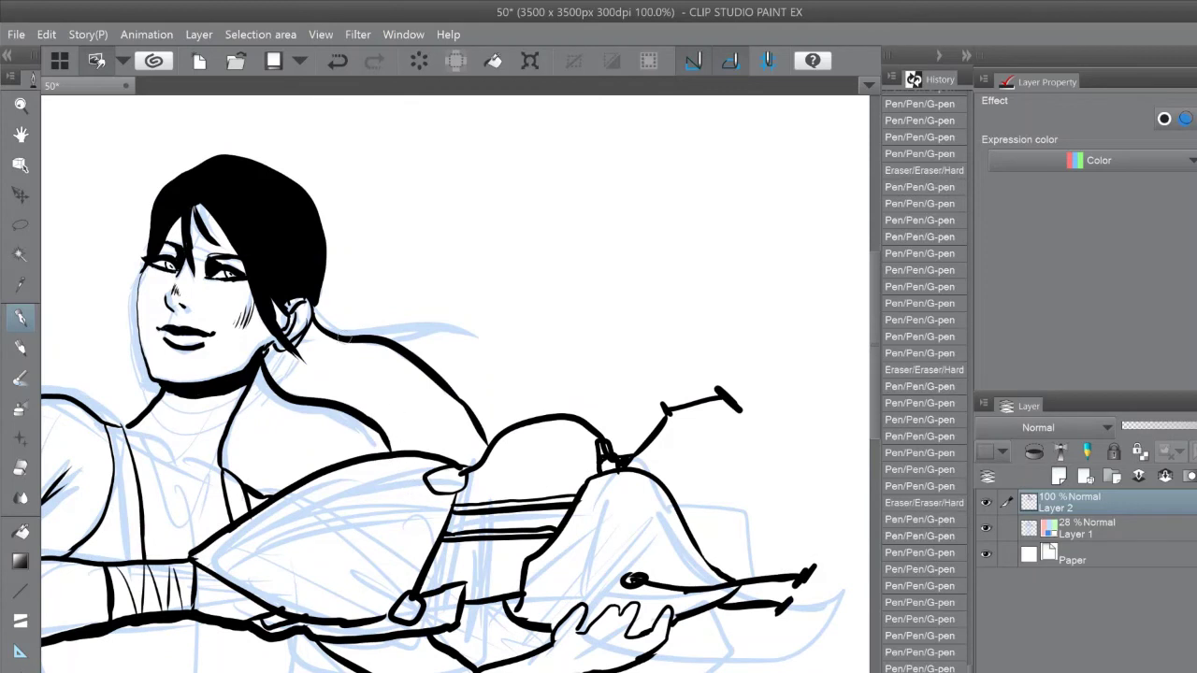
drag(387, 329, 492, 395)
mouse_move(310, 313)
mouse_down()
mouse_move(460, 348)
mouse_move(281, 365)
mouse_move(328, 374)
mouse_move(388, 430)
mouse_move(482, 463)
mouse_move(424, 374)
mouse_move(402, 393)
mouse_move(459, 439)
mouse_move(411, 373)
mouse_up()
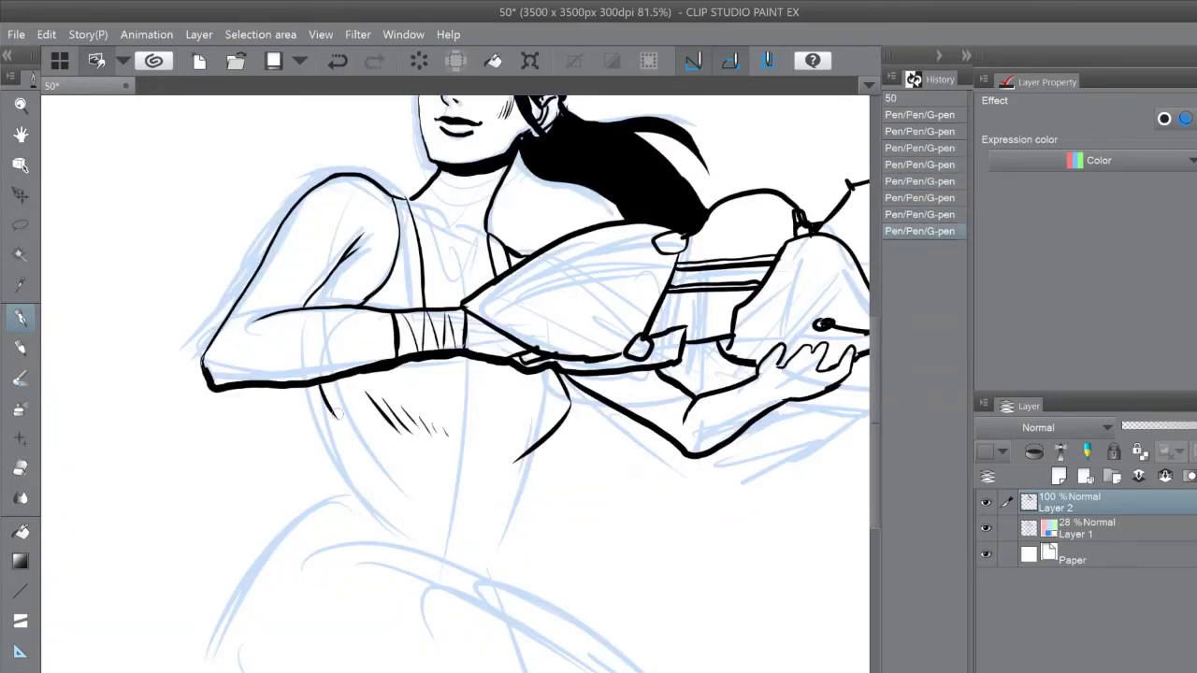
Step: Ink the torso's sides and the slanted hem of the top, cleaning up the line overshoot at the hem's corner
drag(342, 485, 539, 538)
drag(541, 444, 519, 529)
key(e)
drag(523, 531, 540, 539)
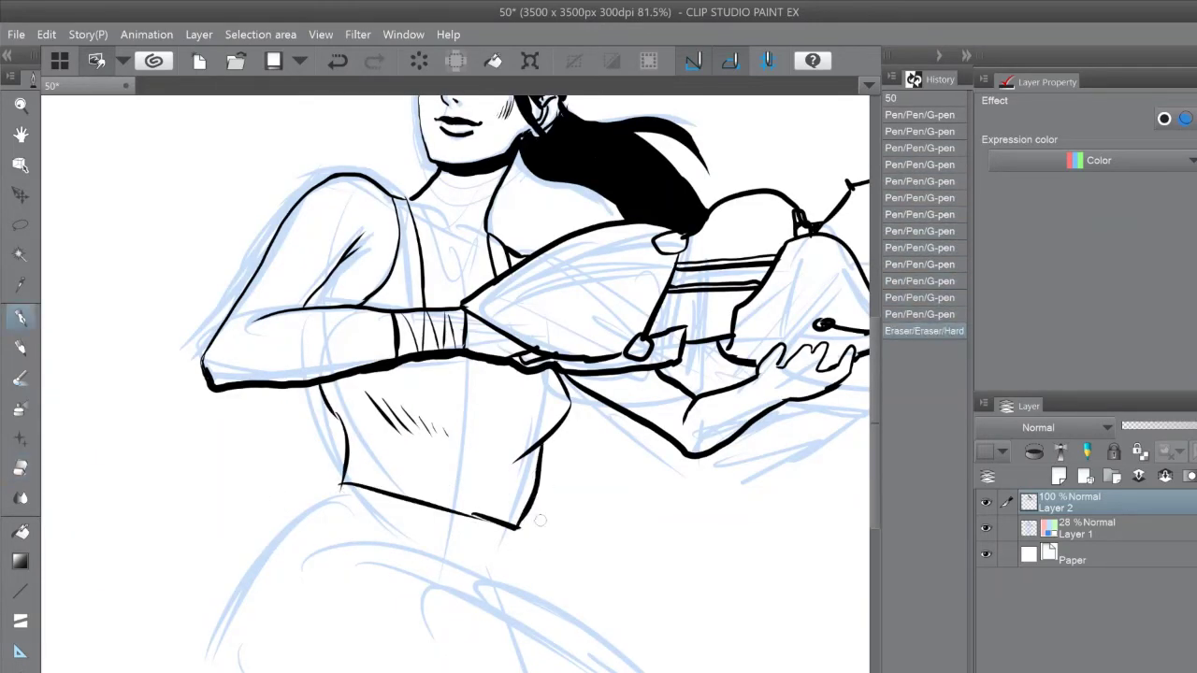
Step: Draw the waistband with its lower edge and inner lines below the hem, and add short creases under the bust
key(p)
drag(308, 521, 505, 558)
drag(402, 509, 512, 542)
mouse_move(479, 383)
mouse_down()
mouse_move(460, 432)
mouse_move(496, 402)
mouse_up()
drag(485, 386, 509, 423)
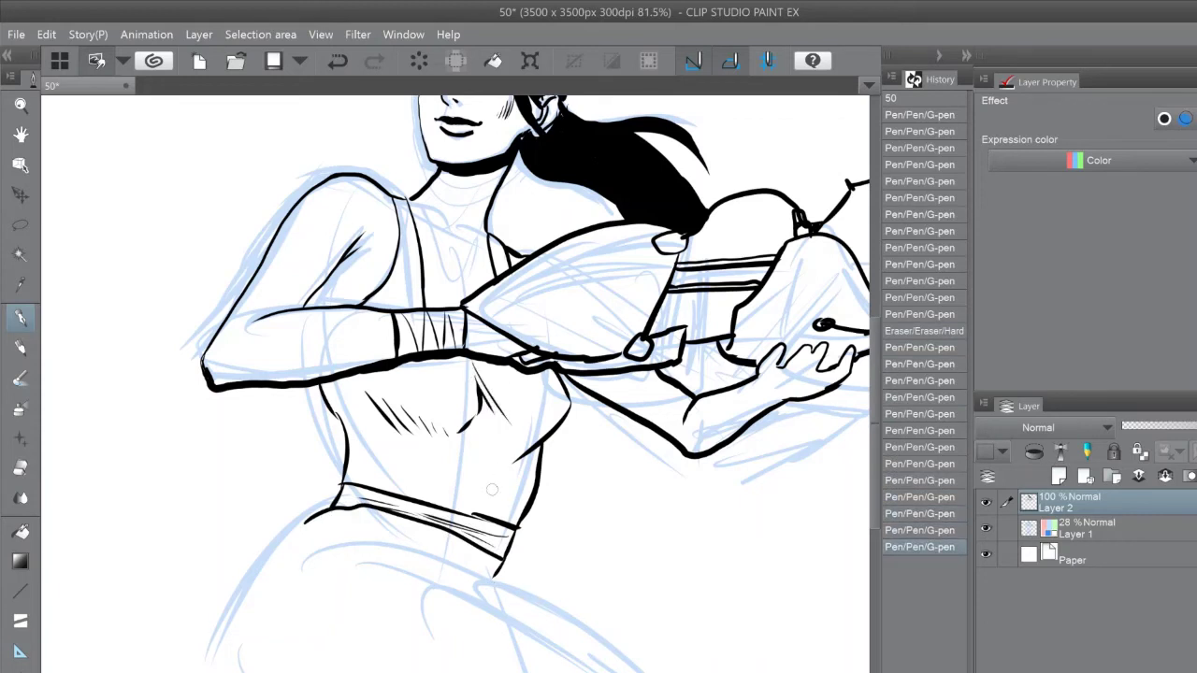
Step: Erase the waist contour beside the bent elbow and redraw it narrower, trimming the waistband's end to match
key(e)
drag(342, 435, 323, 516)
key(p)
drag(339, 413, 370, 488)
key(e)
drag(313, 520, 374, 489)
key(p)
key(e)
drag(353, 433, 371, 488)
key(p)
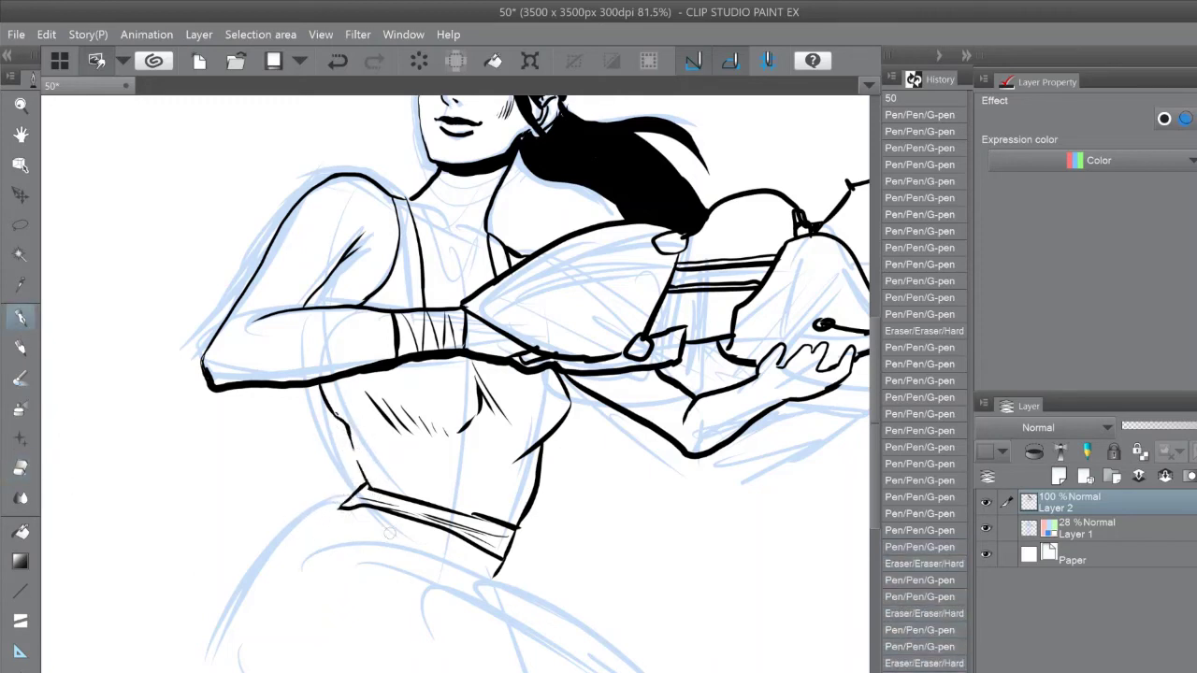
Step: Replace the hatching under the bust with slanted fabric folds and letter the shirt front just below the forearm
key(e)
key(p)
drag(482, 411, 528, 432)
key(e)
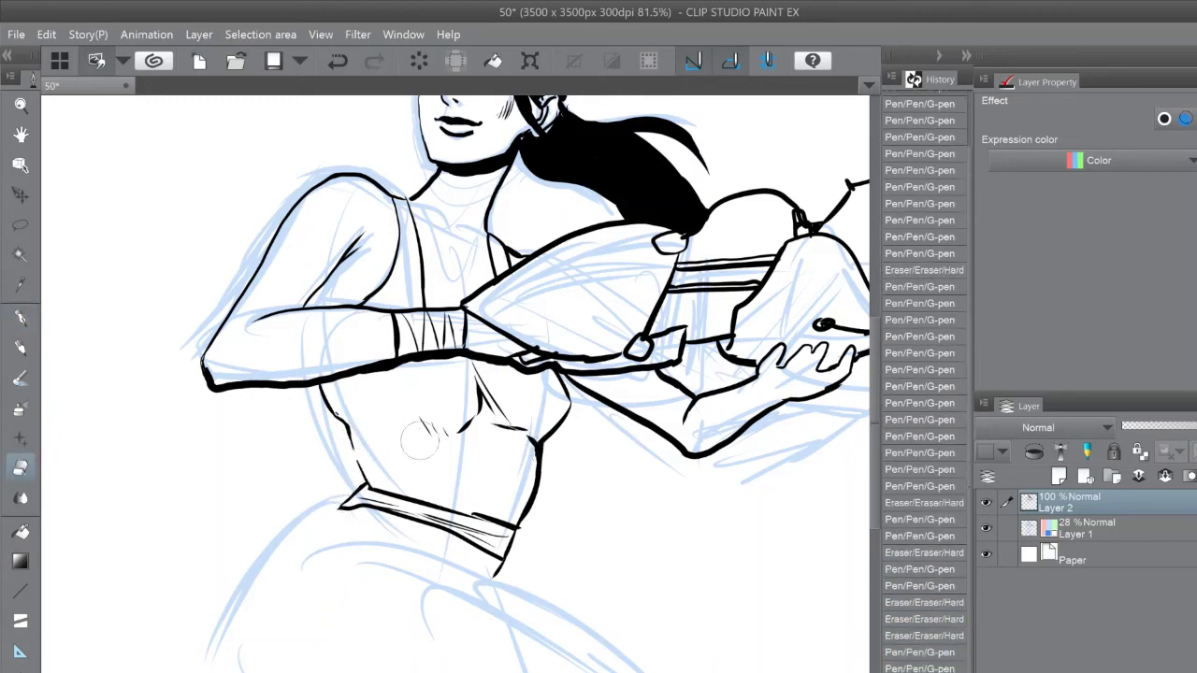
drag(428, 433, 491, 389)
key(p)
drag(355, 399, 445, 424)
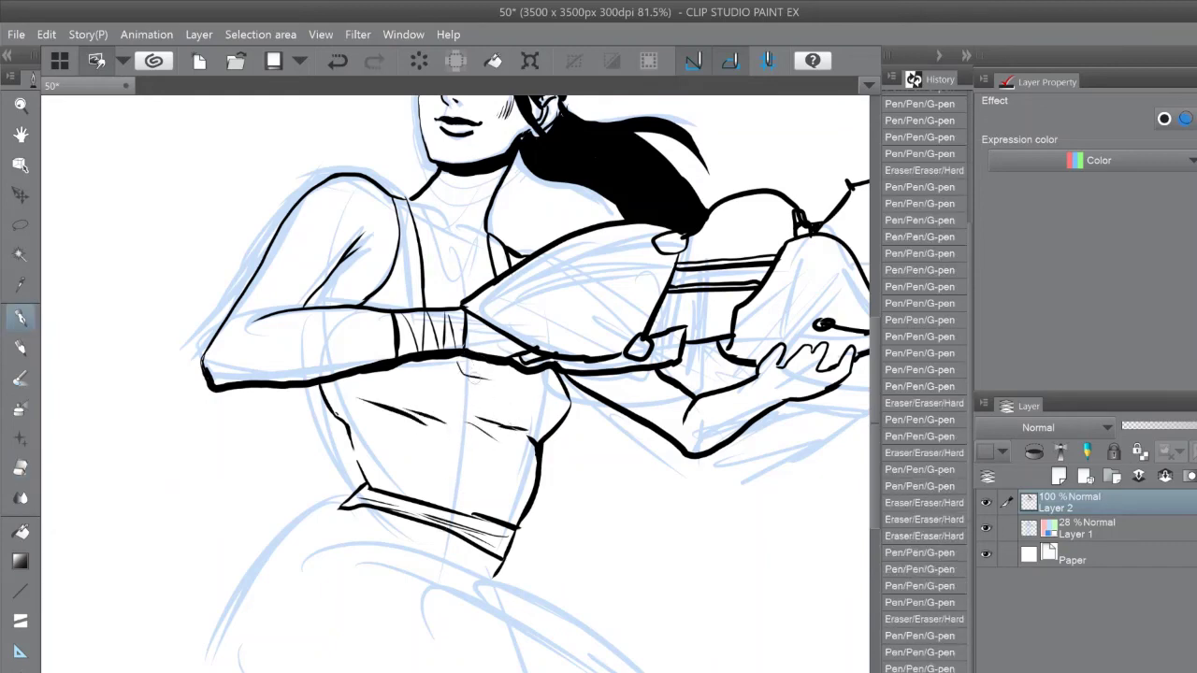
mouse_move(470, 361)
mouse_down()
mouse_move(473, 375)
mouse_move(530, 375)
mouse_up()
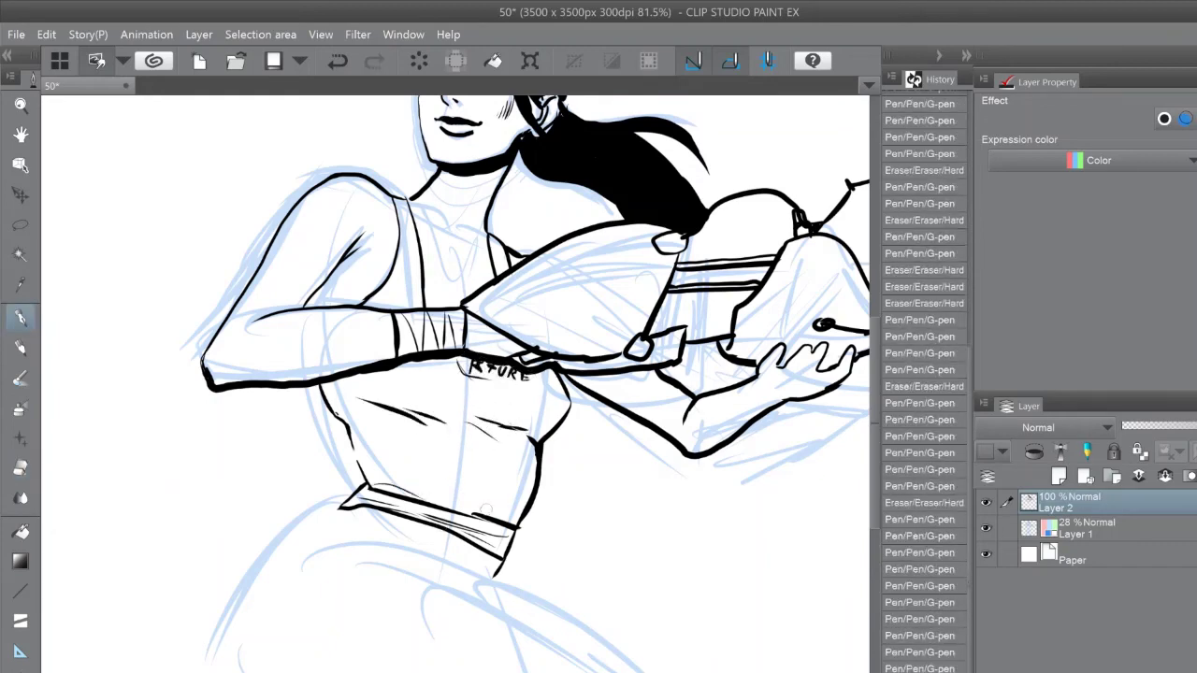
Step: Ink the trousers' waist edge, pocket detail and rounded hip contour, and start the creases on the hip
drag(435, 580, 520, 586)
scroll(455, 384, down, 2)
mouse_move(281, 354)
mouse_down()
mouse_move(201, 533)
mouse_move(281, 567)
mouse_up()
mouse_move(306, 386)
mouse_down()
mouse_move(274, 563)
mouse_move(411, 411)
mouse_move(329, 426)
mouse_up()
drag(270, 356, 388, 411)
drag(290, 440, 236, 505)
drag(280, 468, 245, 538)
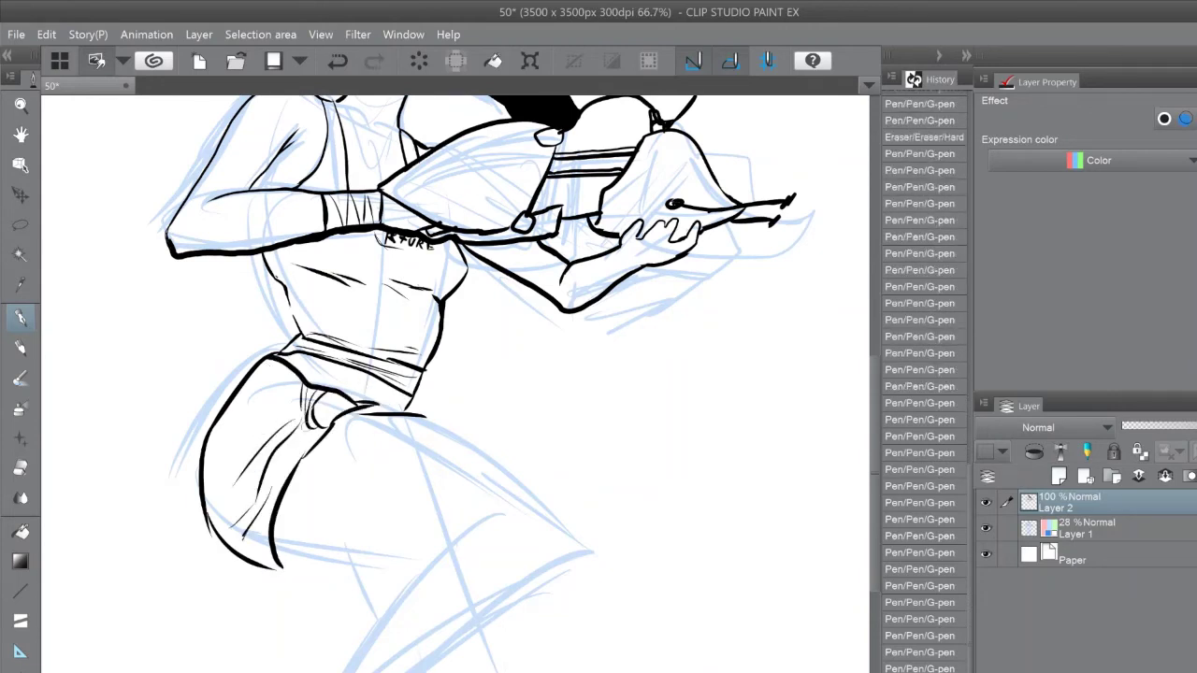
Step: Add creases radiating from the pocket and ink the upper and lower contours of the raised thigh to the knee
drag(286, 416, 229, 440)
drag(280, 428, 236, 449)
drag(258, 444, 247, 460)
mouse_move(281, 516)
mouse_down()
mouse_move(348, 565)
mouse_move(444, 558)
mouse_up()
drag(414, 418, 582, 548)
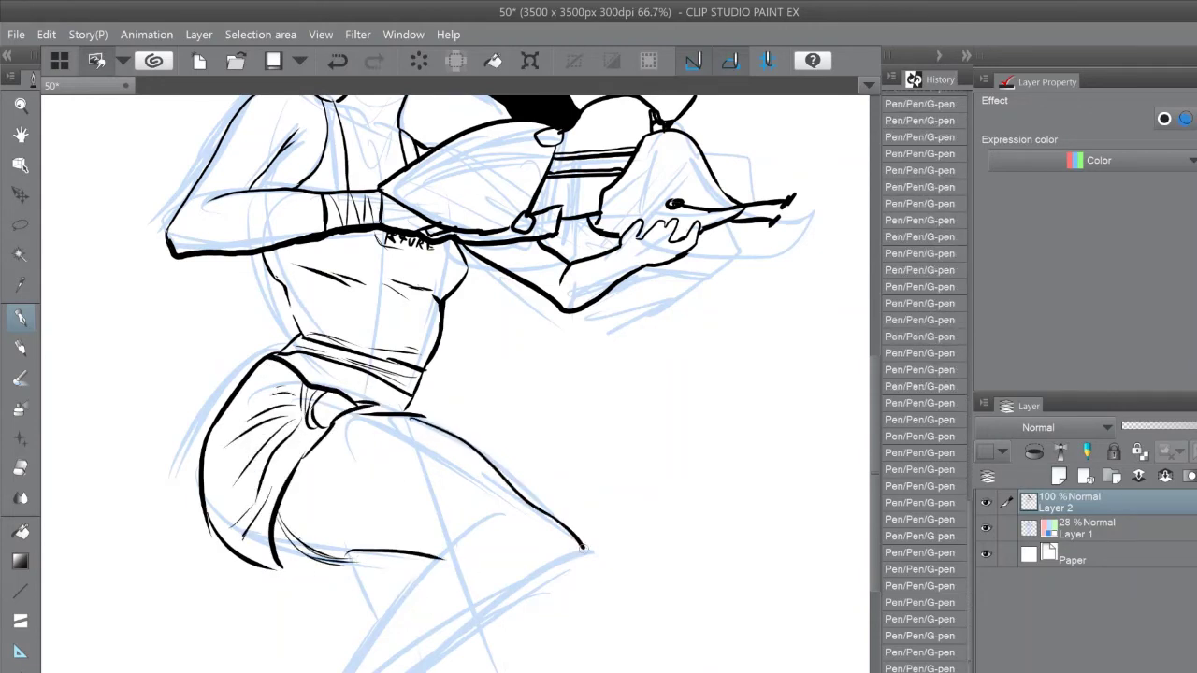
Step: Revert the thigh's reworked underside line and ink the start of the rear leg beneath the raised thigh
key(ctrl+z)
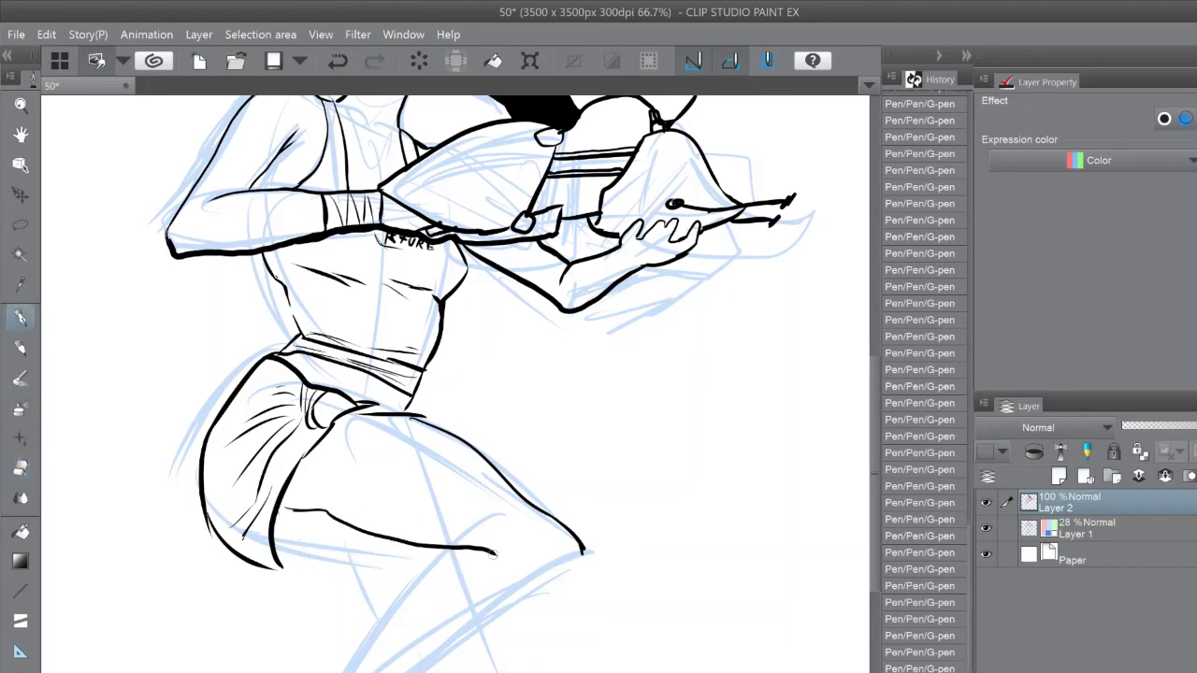
key(ctrl+minus)
key(ctrl+plus)
drag(342, 451, 361, 494)
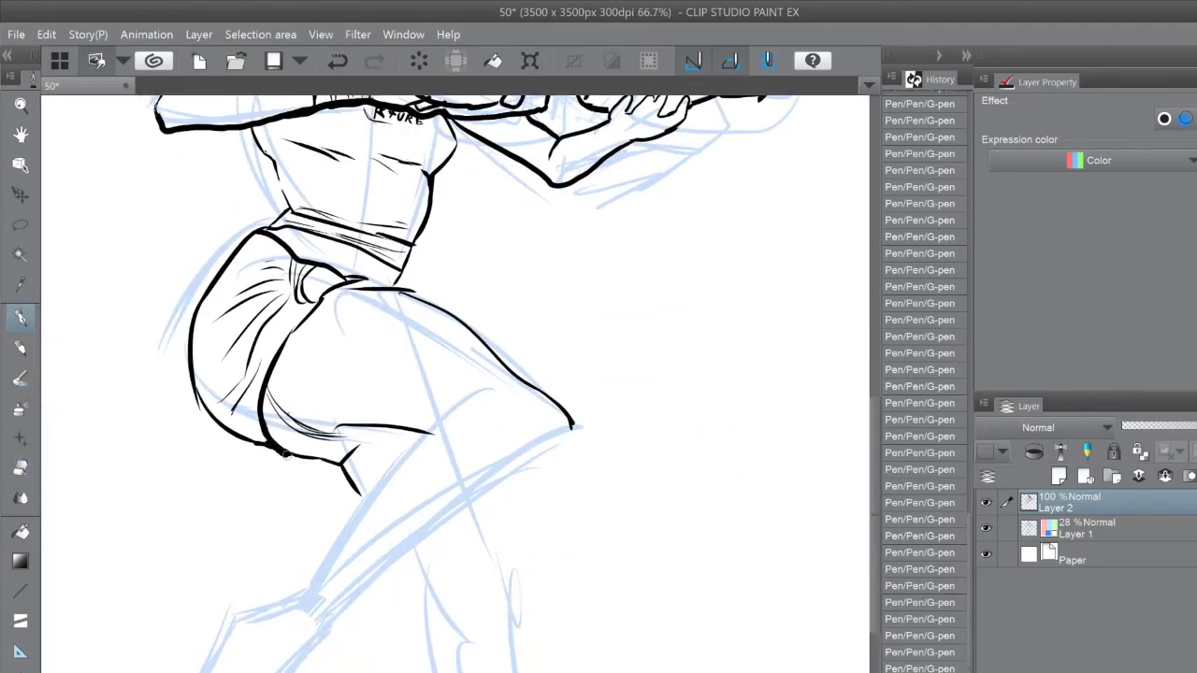
Step: Ink the raised lower leg from knee to foot, with crossing straps, long shin lines and the heel shape
mouse_move(495, 404)
mouse_down()
mouse_move(295, 613)
mouse_move(533, 479)
mouse_up()
mouse_move(520, 482)
mouse_down()
mouse_move(419, 526)
mouse_move(384, 565)
mouse_up()
drag(397, 555, 266, 670)
drag(342, 533, 189, 653)
drag(288, 599, 228, 621)
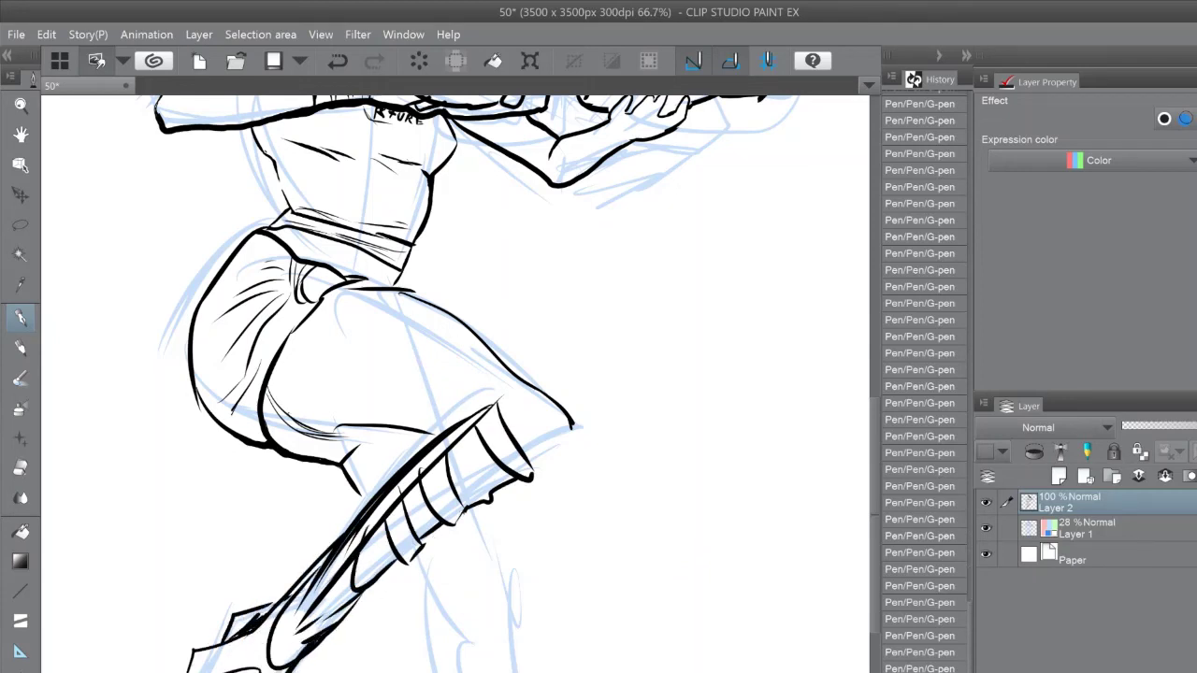
drag(240, 621, 200, 669)
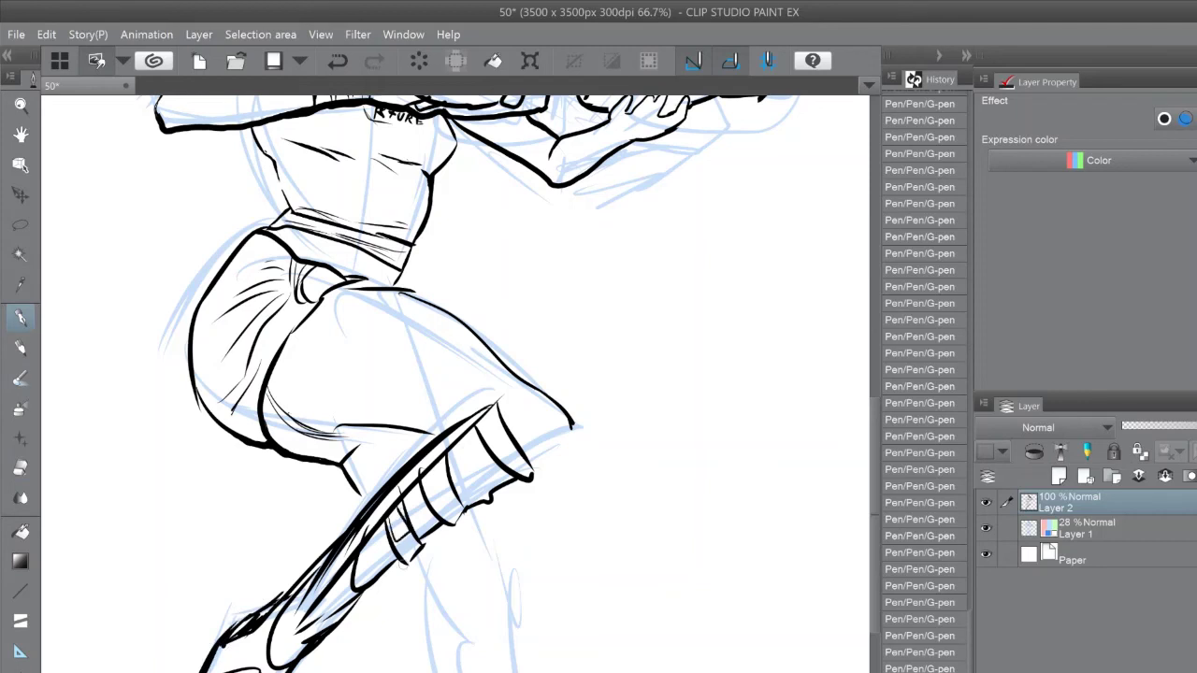
Step: Fill the two shin straps solid black and hatch the section between them
key(ctrl+z)
key(ctrl+z)
mouse_move(440, 510)
mouse_down()
mouse_move(524, 463)
mouse_move(487, 412)
mouse_move(404, 489)
mouse_up()
drag(374, 534, 365, 544)
Step: Draw a curved strap wrapping under the raised thigh with a hanging tapered end, and fill it solid black
mouse_move(318, 428)
mouse_down()
mouse_move(446, 437)
mouse_move(271, 440)
mouse_up()
drag(255, 449, 286, 514)
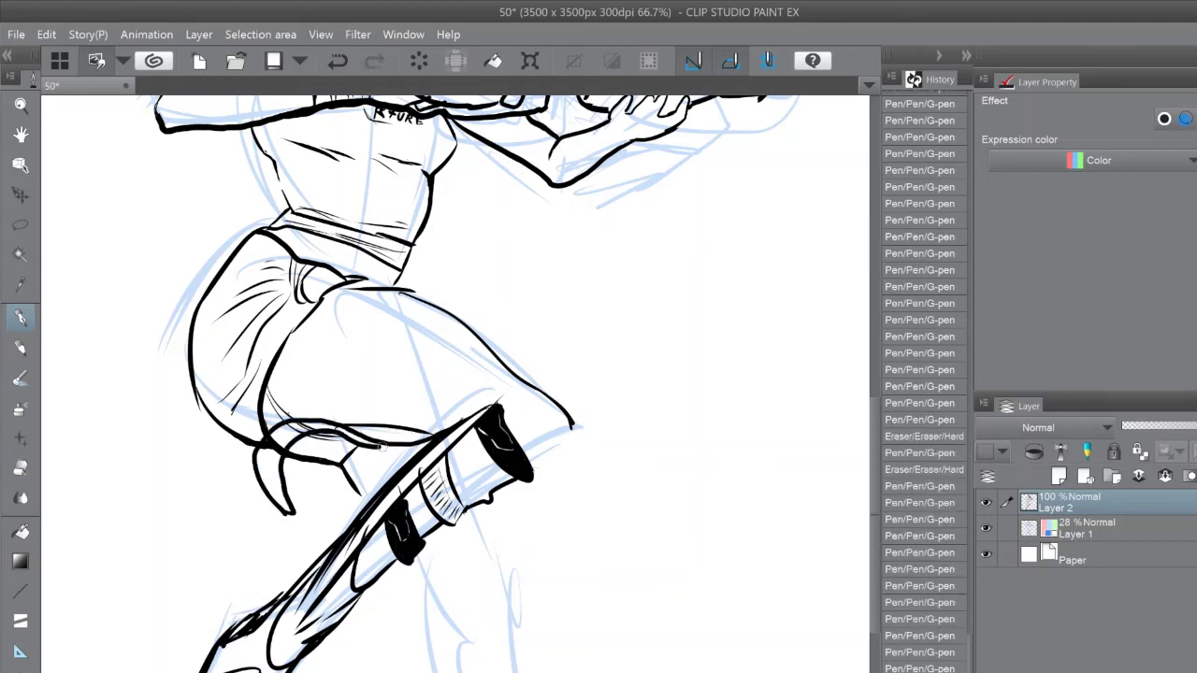
mouse_move(272, 426)
mouse_down()
mouse_move(399, 439)
mouse_move(273, 489)
mouse_up()
drag(285, 440, 281, 506)
Step: Outline the cap on the raised knee and ink curved fabric folds across the thigh
drag(537, 472, 561, 449)
drag(547, 411, 580, 445)
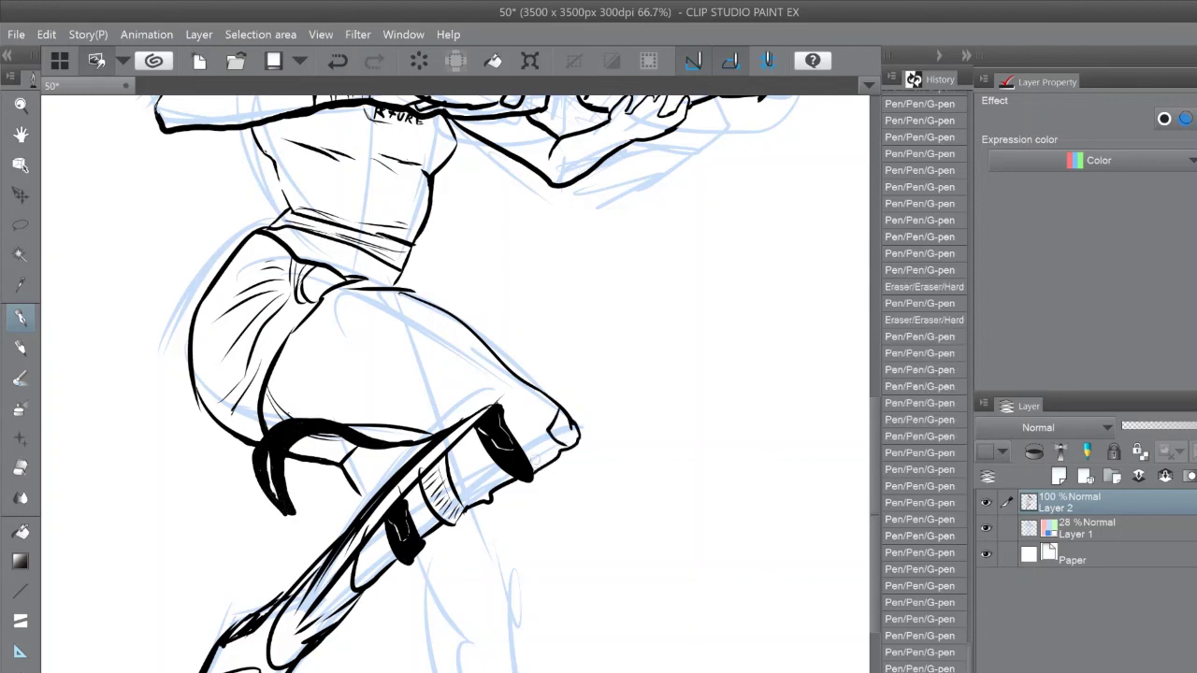
drag(449, 378, 542, 388)
drag(393, 393, 506, 356)
drag(309, 365, 402, 301)
drag(301, 404, 346, 353)
key(ctrl+minus)
key(ctrl+minus)
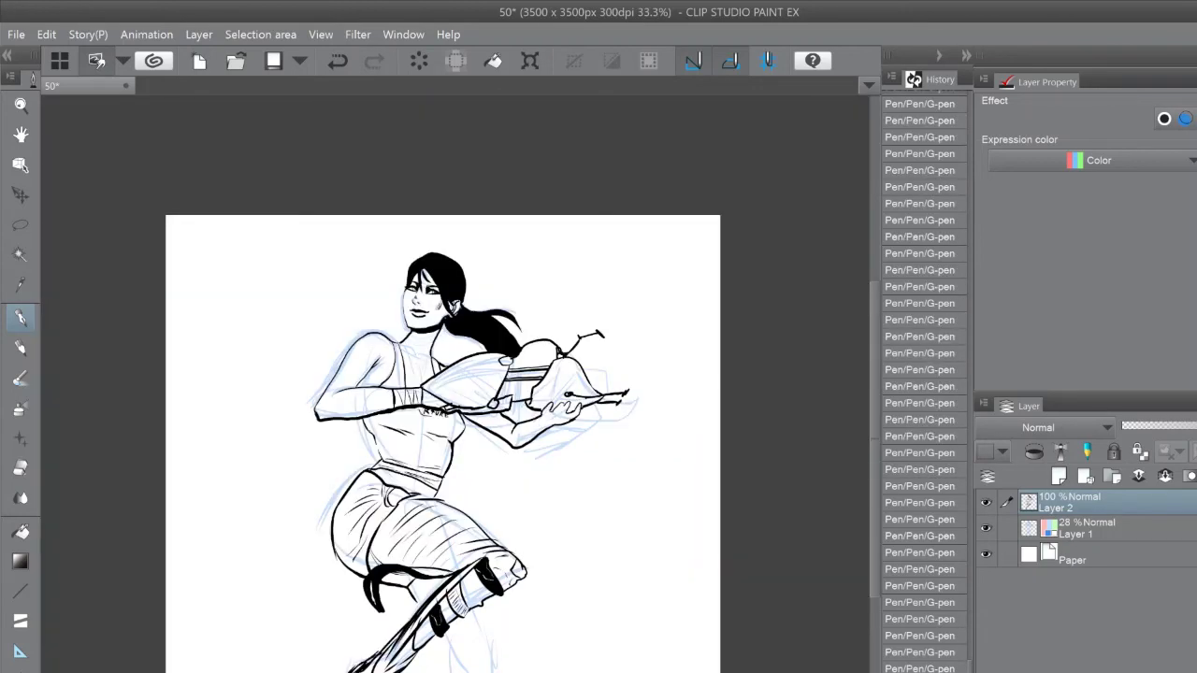
Step: Ink both contours of the standing leg below the raised knee and add fabric creases inside it
scroll(421, 565, up, 3)
drag(418, 514, 456, 671)
drag(361, 558, 402, 671)
drag(407, 575, 432, 596)
drag(393, 608, 440, 653)
drag(415, 511, 452, 606)
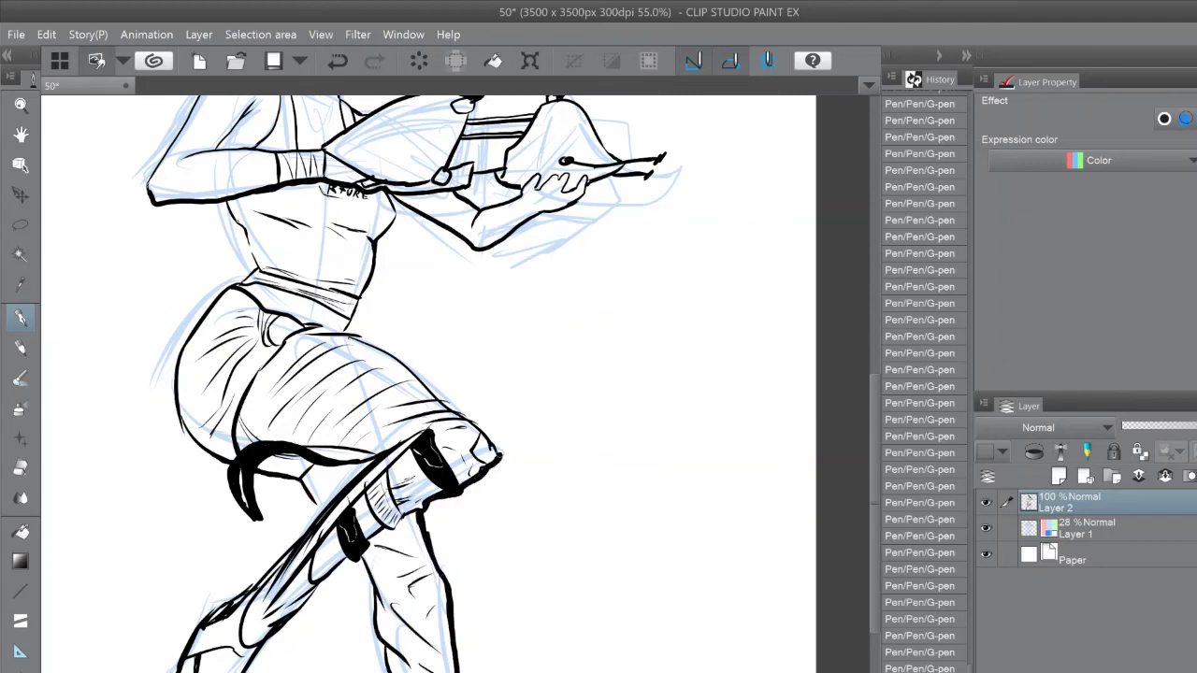
Step: Ink the neckline of the top and small collarbone marks at the base of the neck
scroll(425, 385, down, 2)
scroll(432, 322, up, 4)
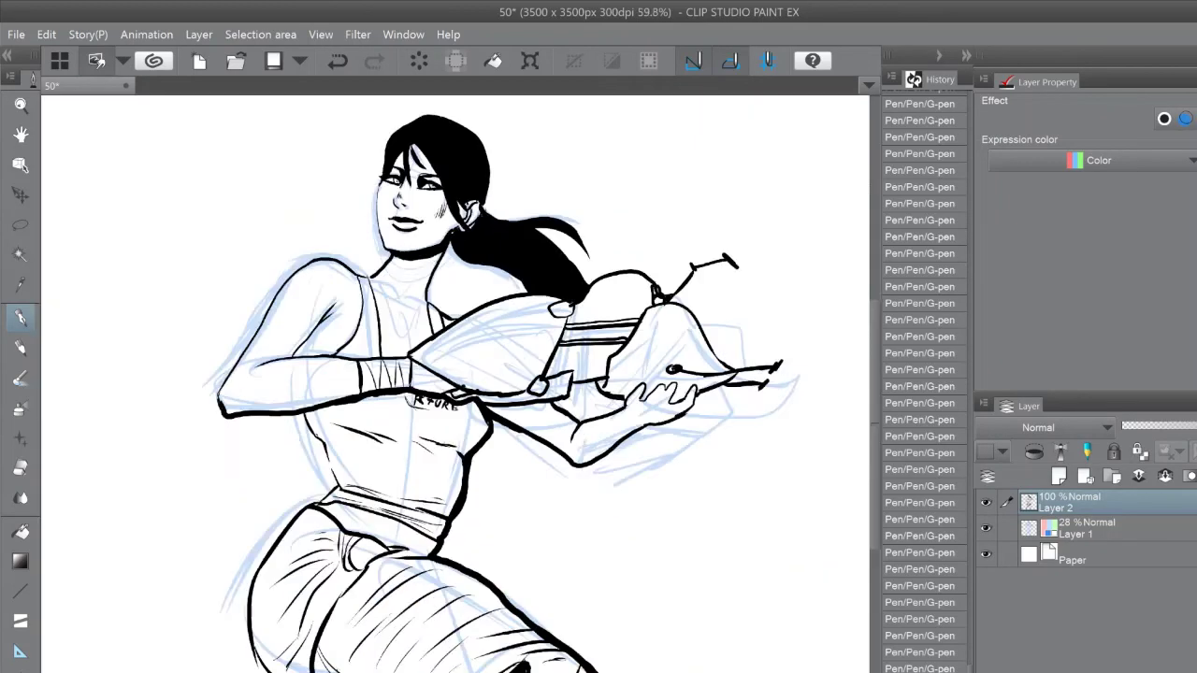
drag(377, 315, 441, 330)
Step: Hide the blue sketch on Layer 1 and save the drawing
scroll(440, 327, down, 2)
scroll(467, 384, down, 1)
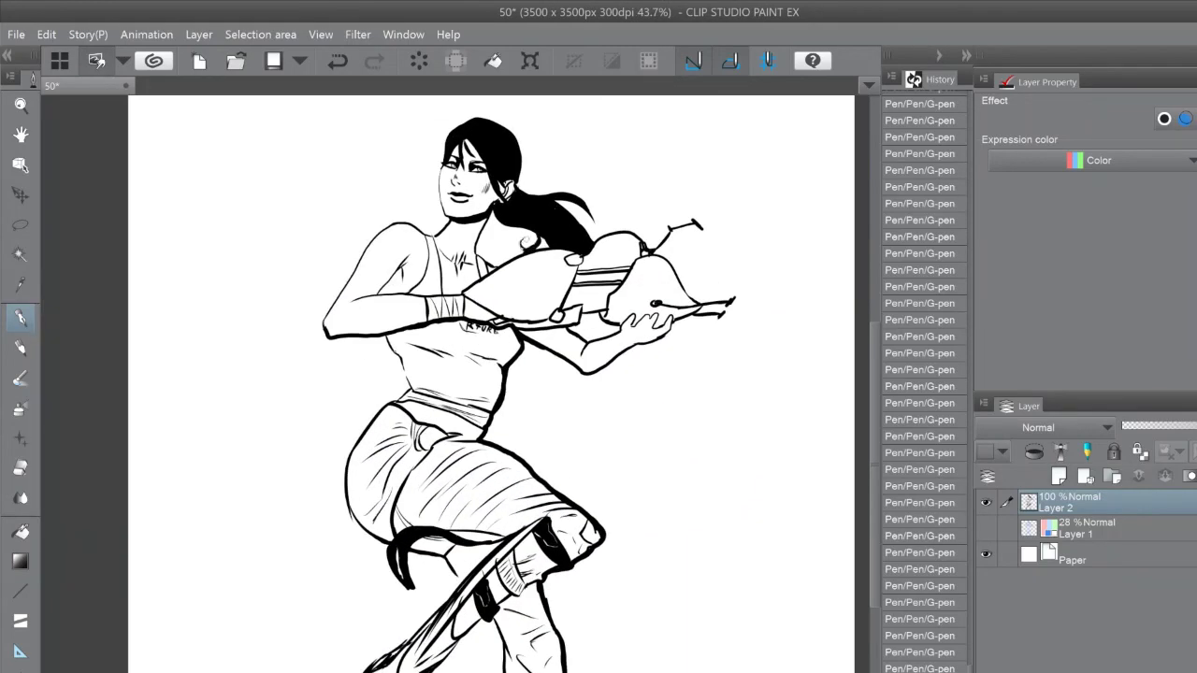
key(ctrl+s)
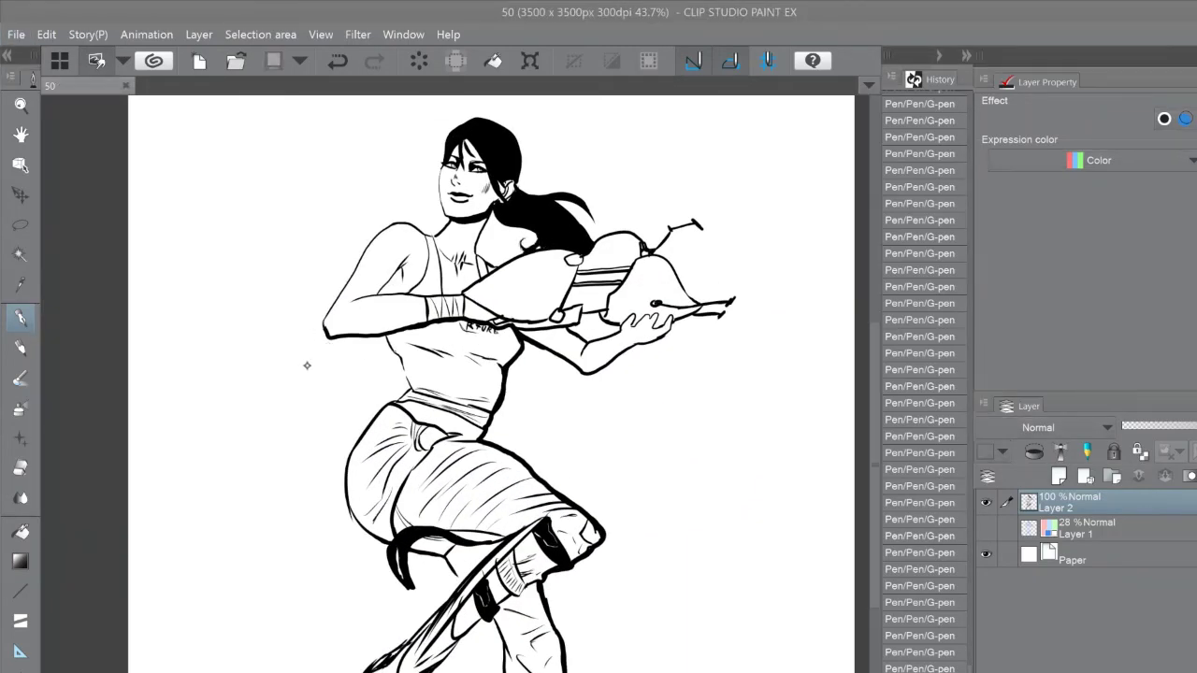